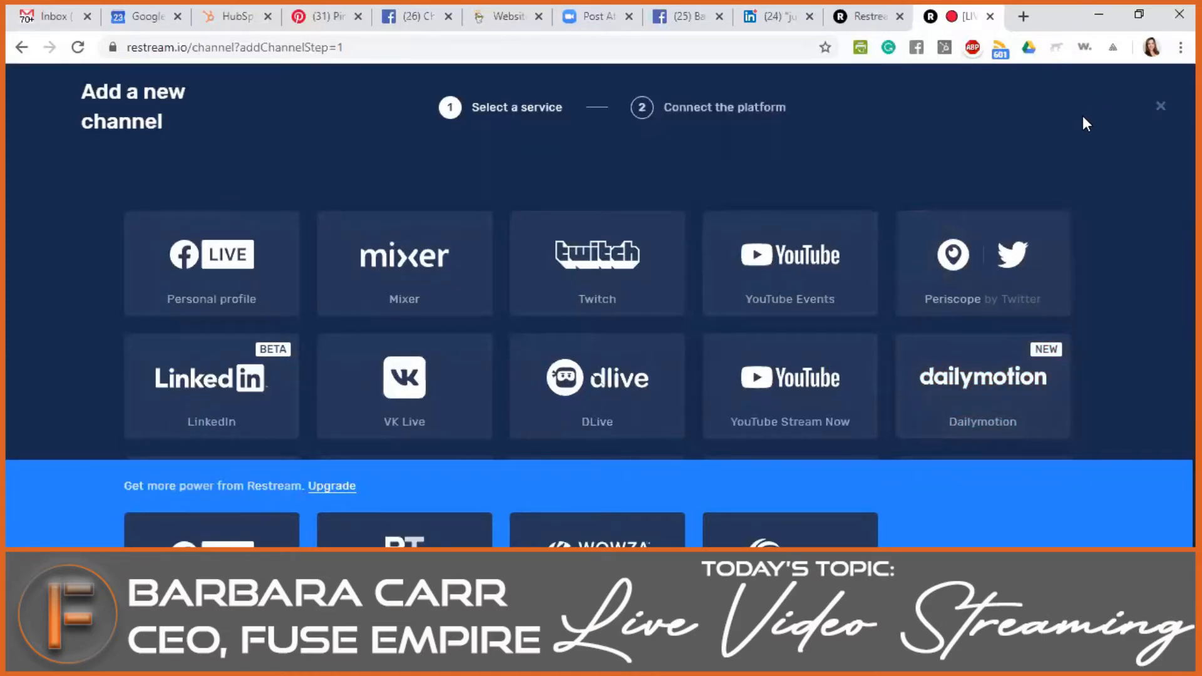
- Reopen the form for adding a new channel and look through the full list of available streaming services
left_click(1161, 106)
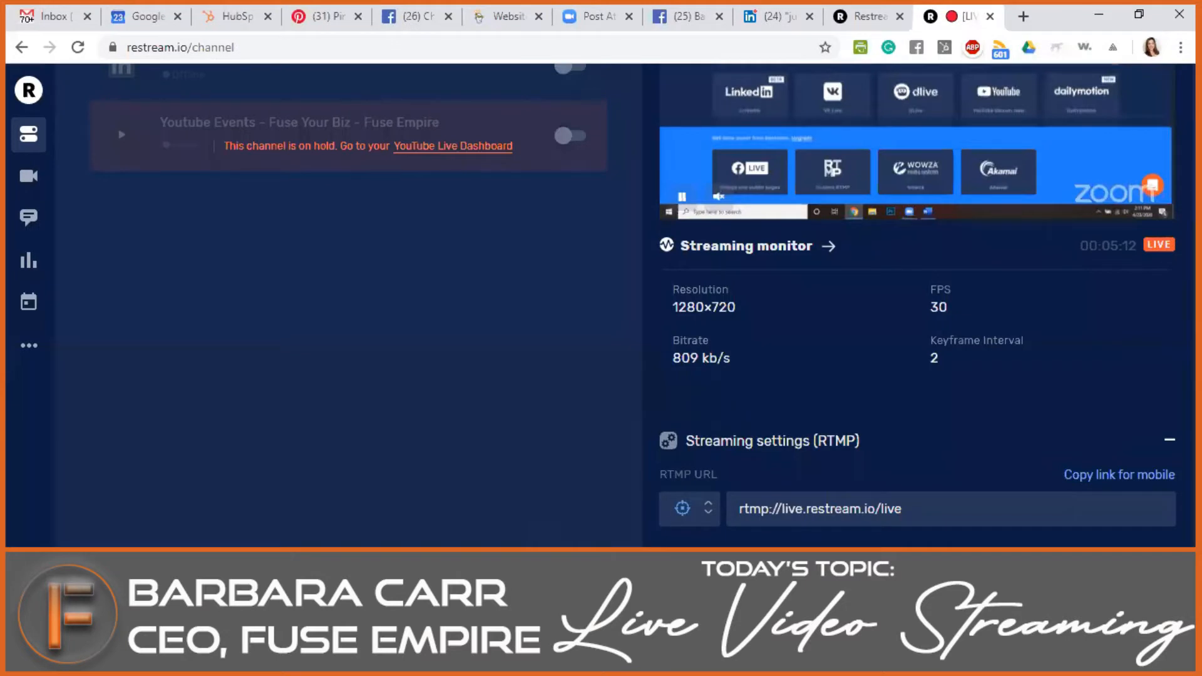
scroll(261, 248, "up", 3)
left_click(155, 134)
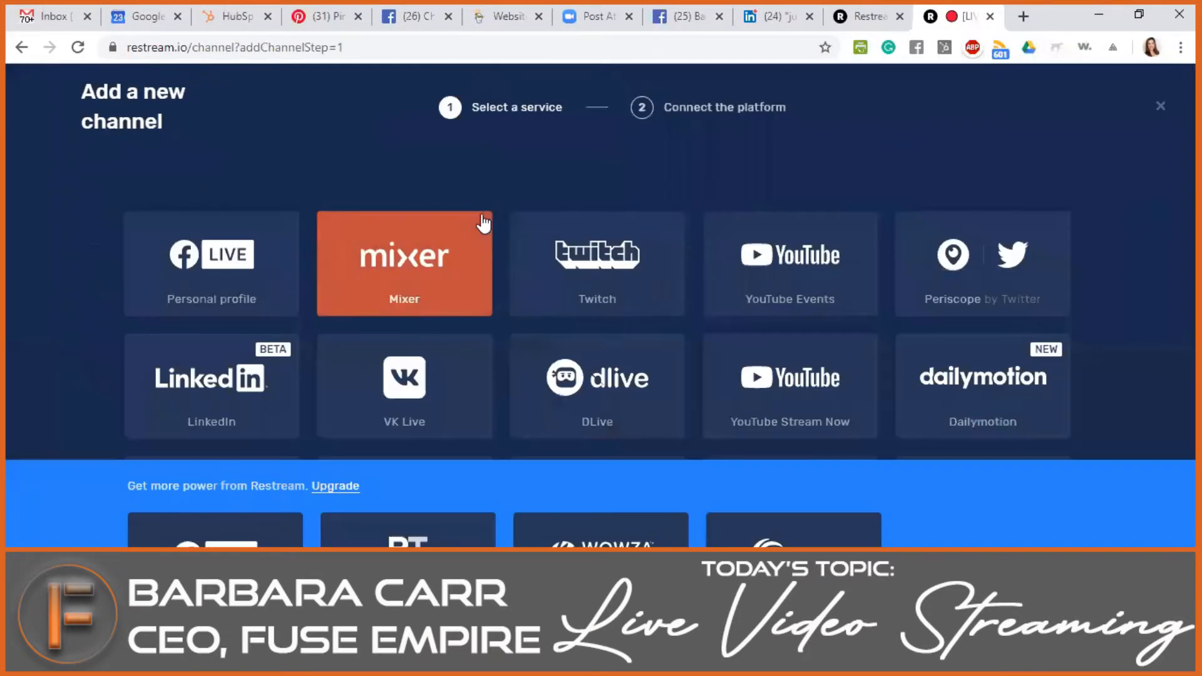
scroll(621, 311, "down", 3)
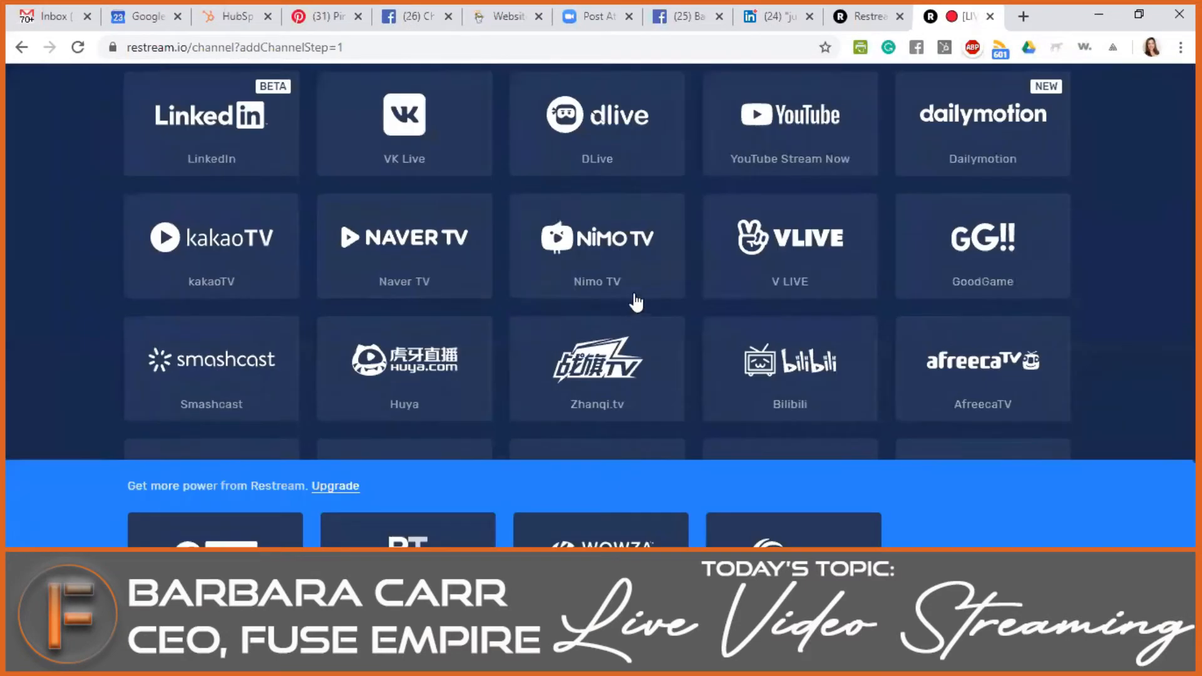
scroll(622, 306, "down", 3)
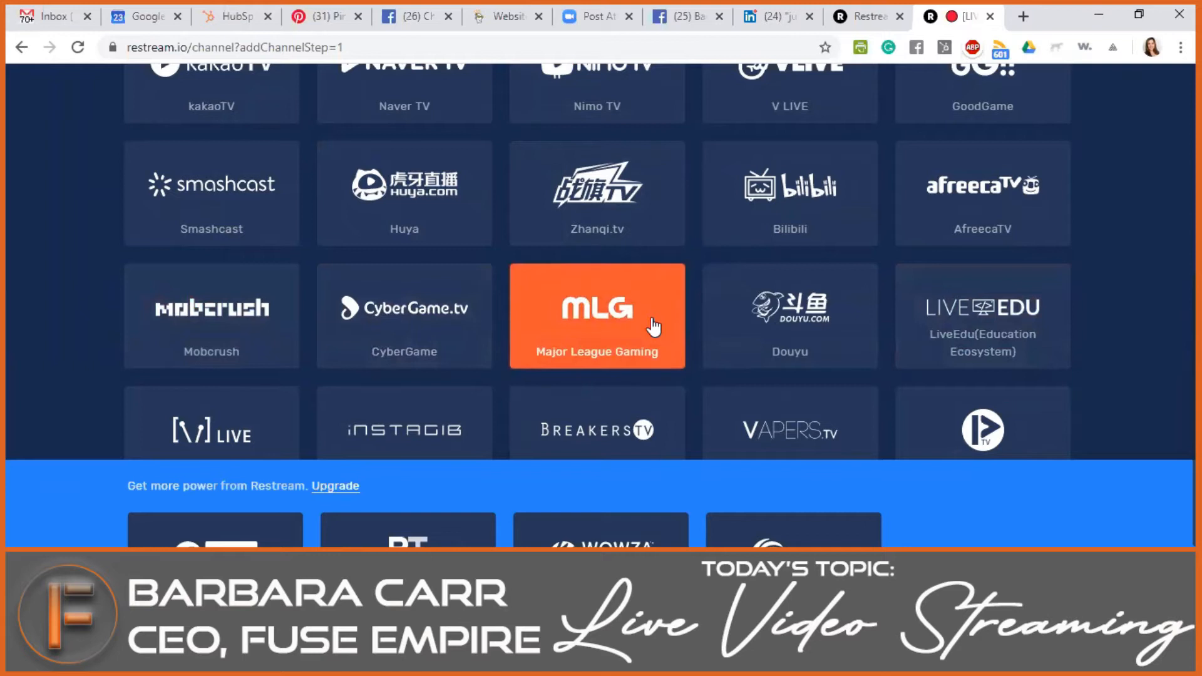
scroll(653, 326, "down", 3)
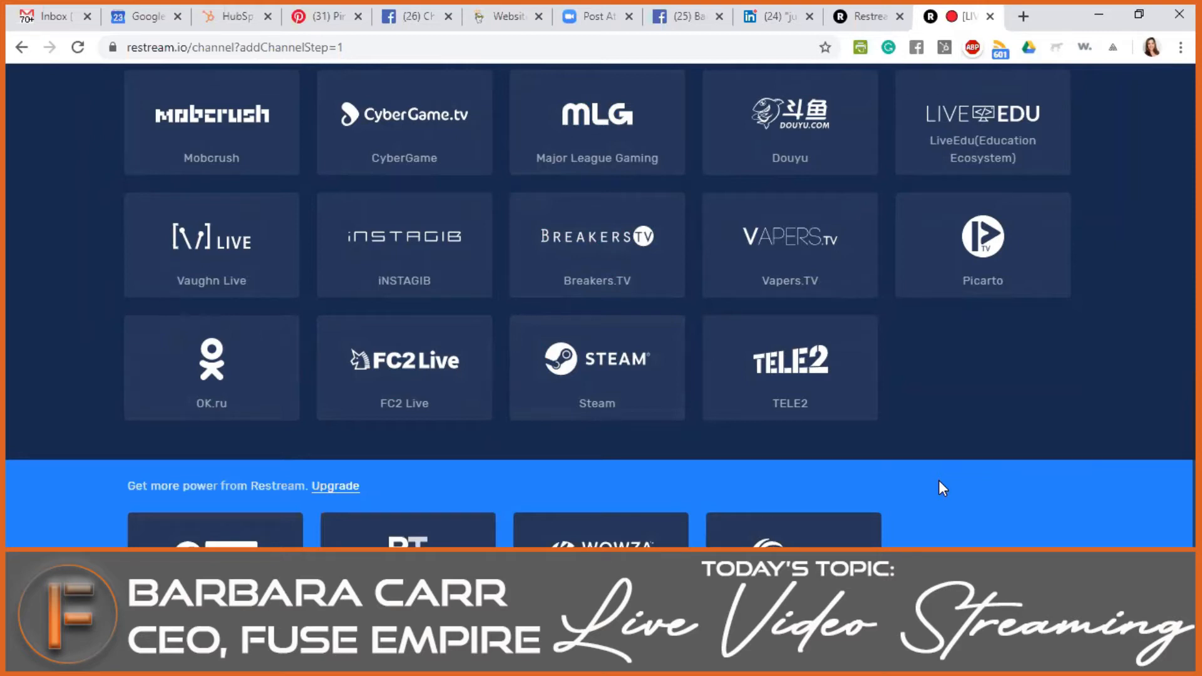
scroll(554, 319, "up", 10)
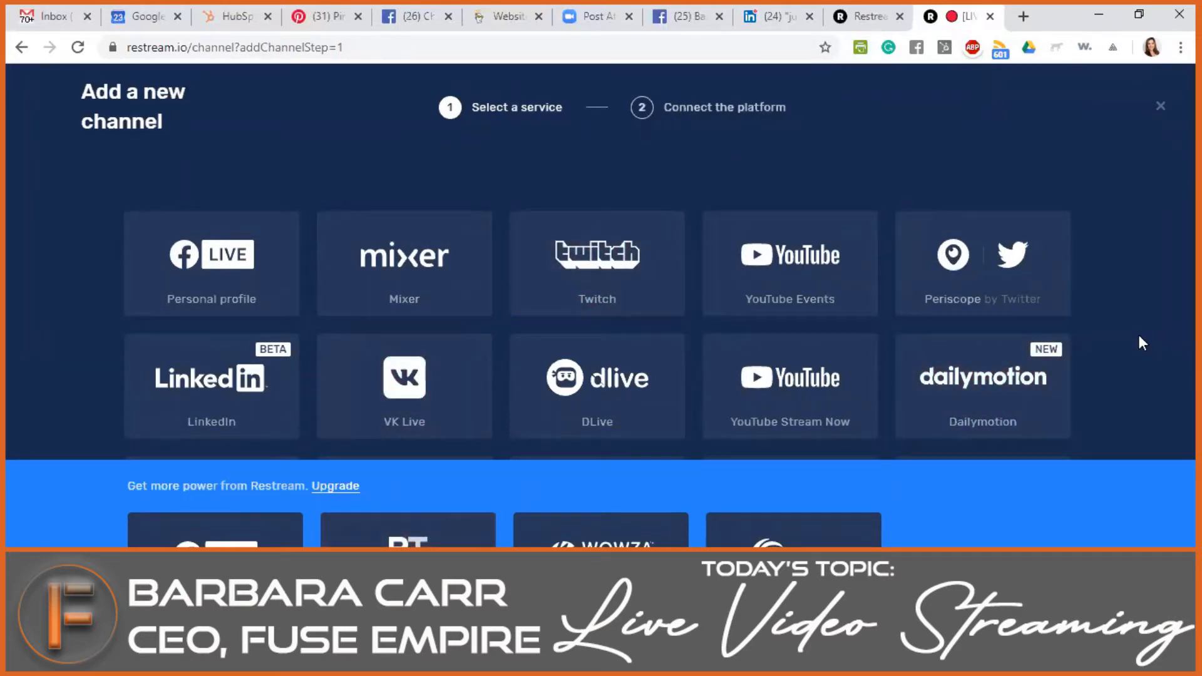
- Go from the stream titles page to the Destinations dashboard and view the streaming monitor and RTMP streaming settings
left_click(881, 12)
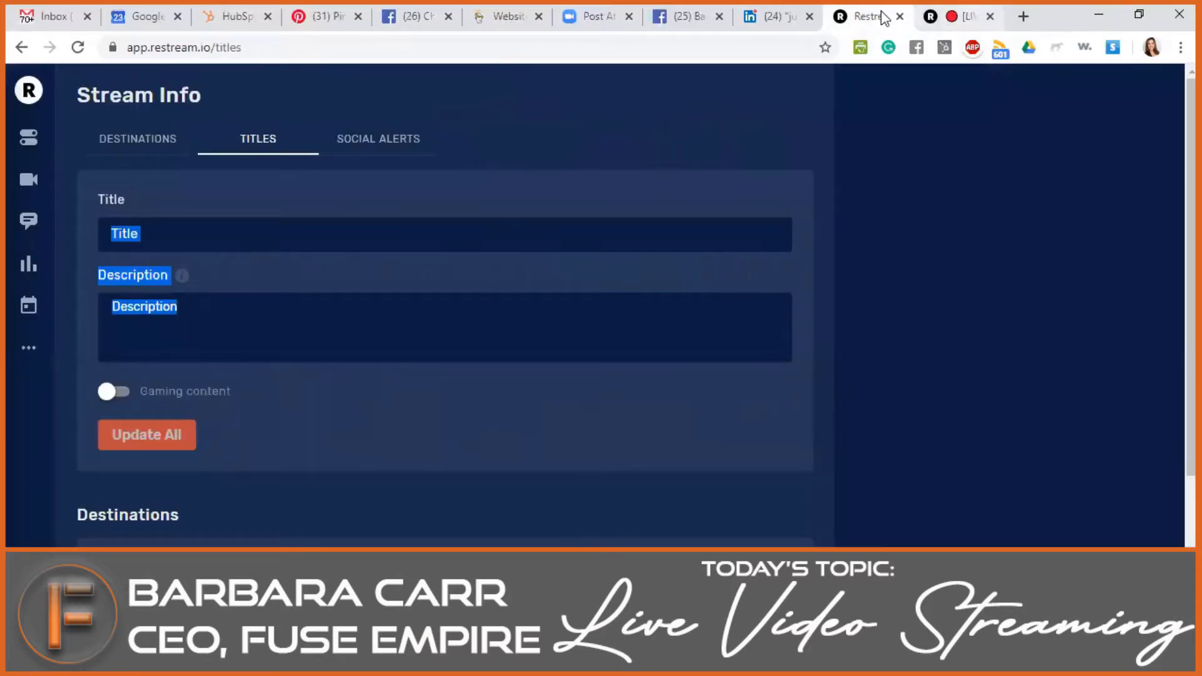
scroll(307, 336, "down", 2)
scroll(308, 338, "up", 2)
left_click(140, 154)
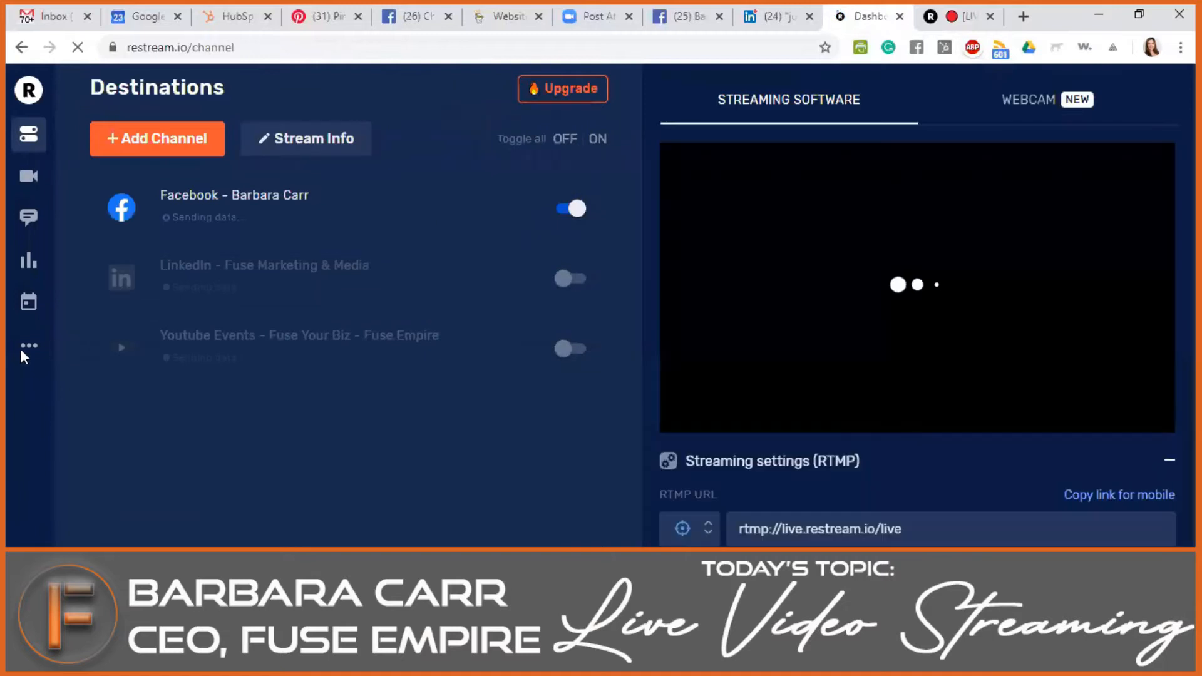
scroll(786, 417, "down", 1)
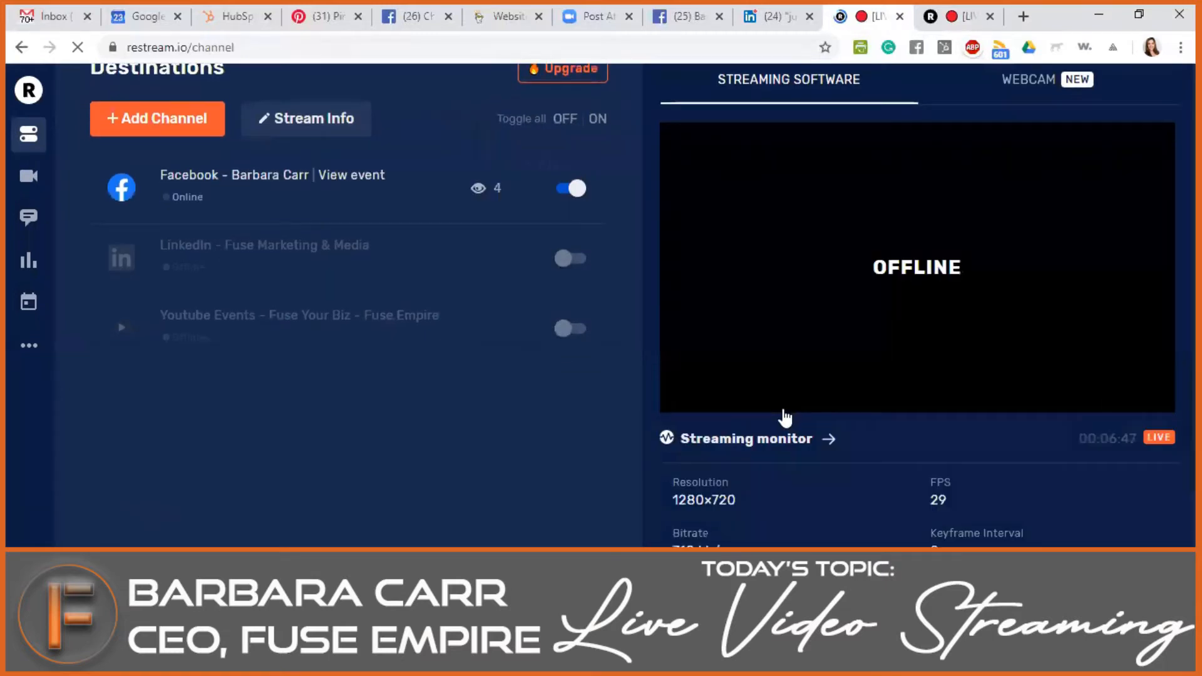
scroll(908, 475, "down", 3)
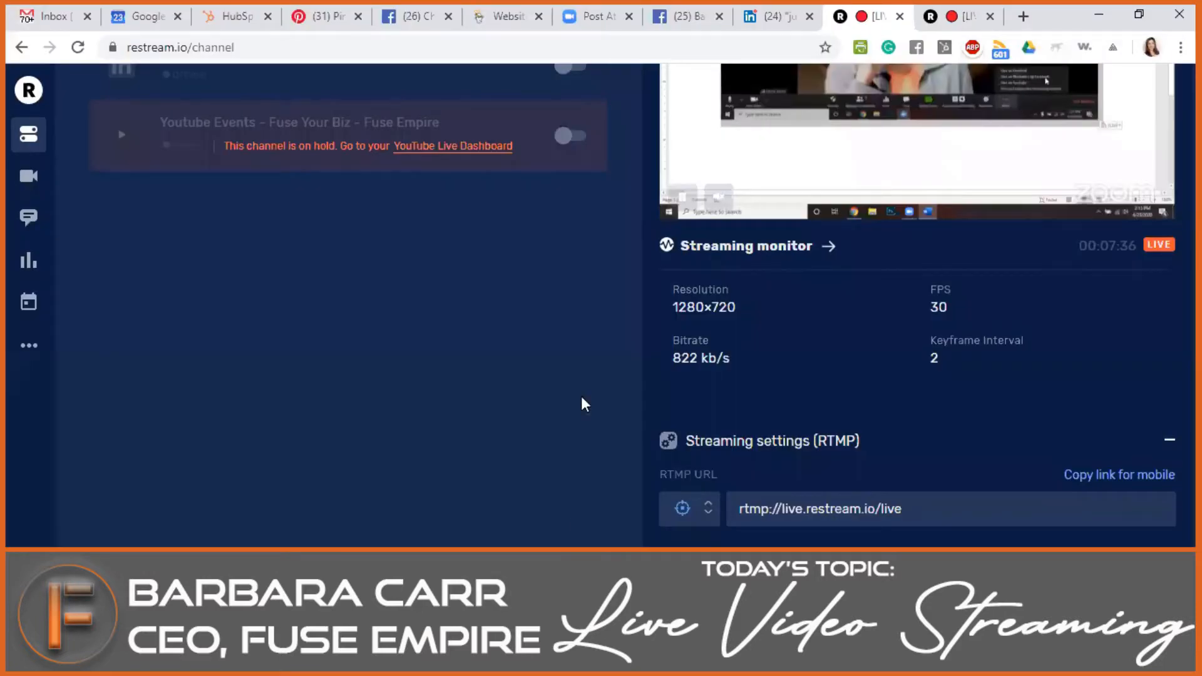
- Switch to the Zoom website and open the personal settings of the account
left_click(587, 18)
left_click(129, 94)
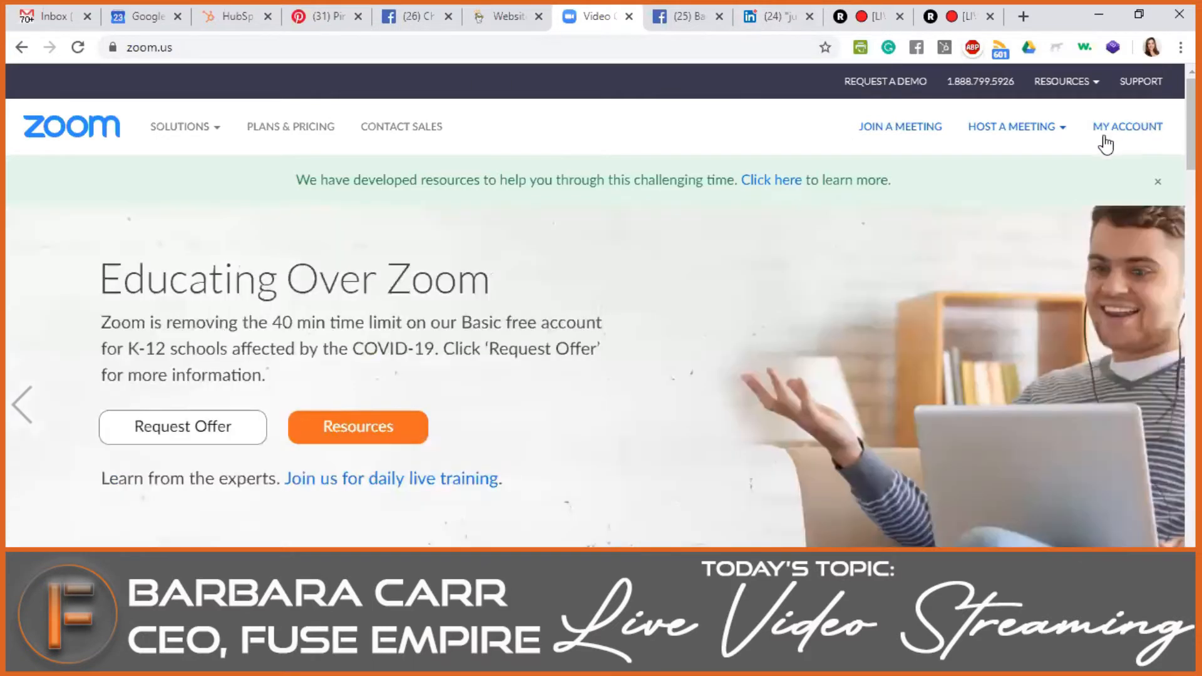
left_click(1104, 135)
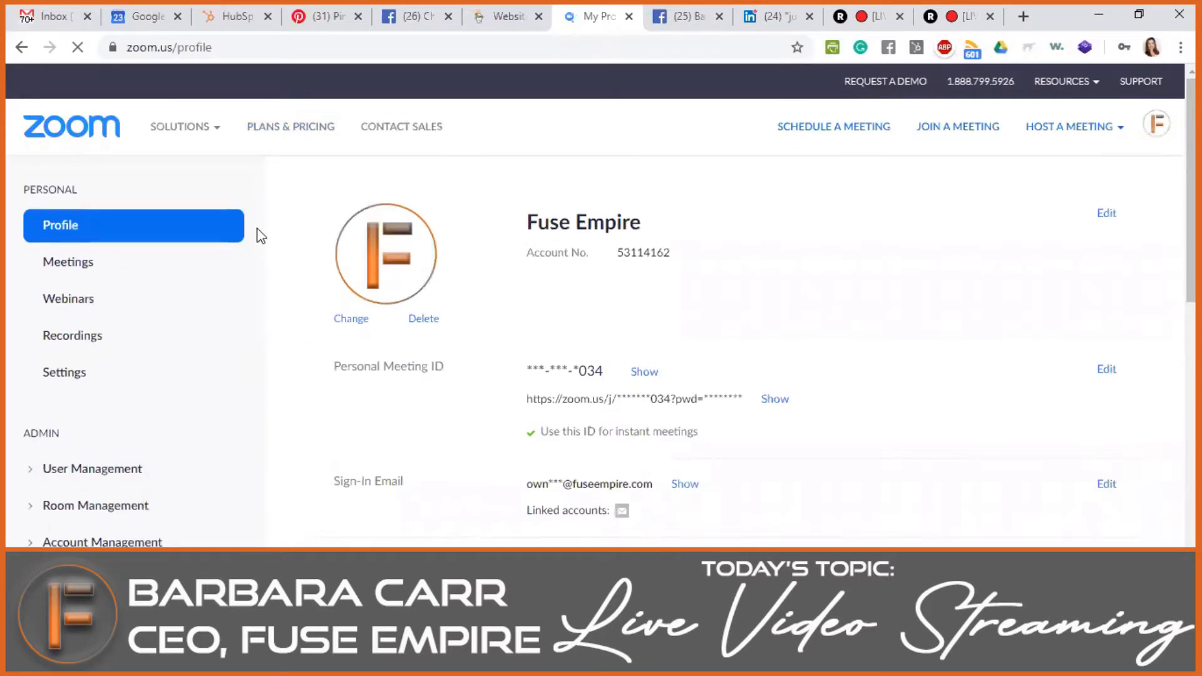
left_click(72, 368)
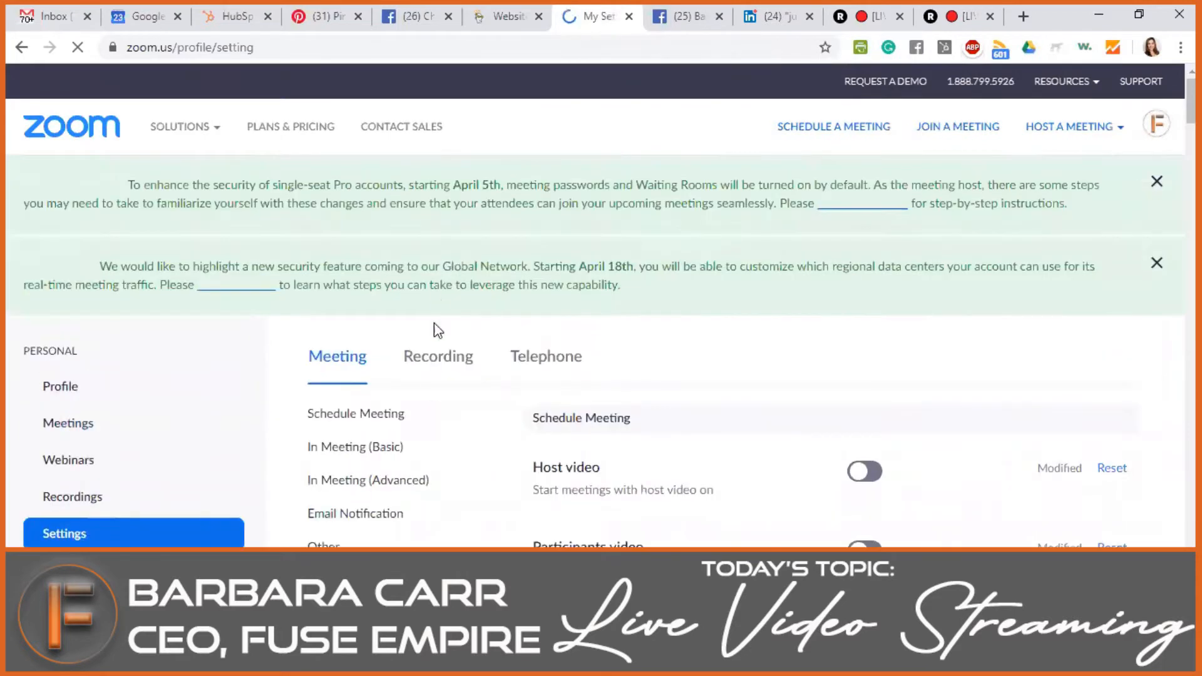
- Review the local and cloud recording options in the Zoom recording settings
left_click(430, 364)
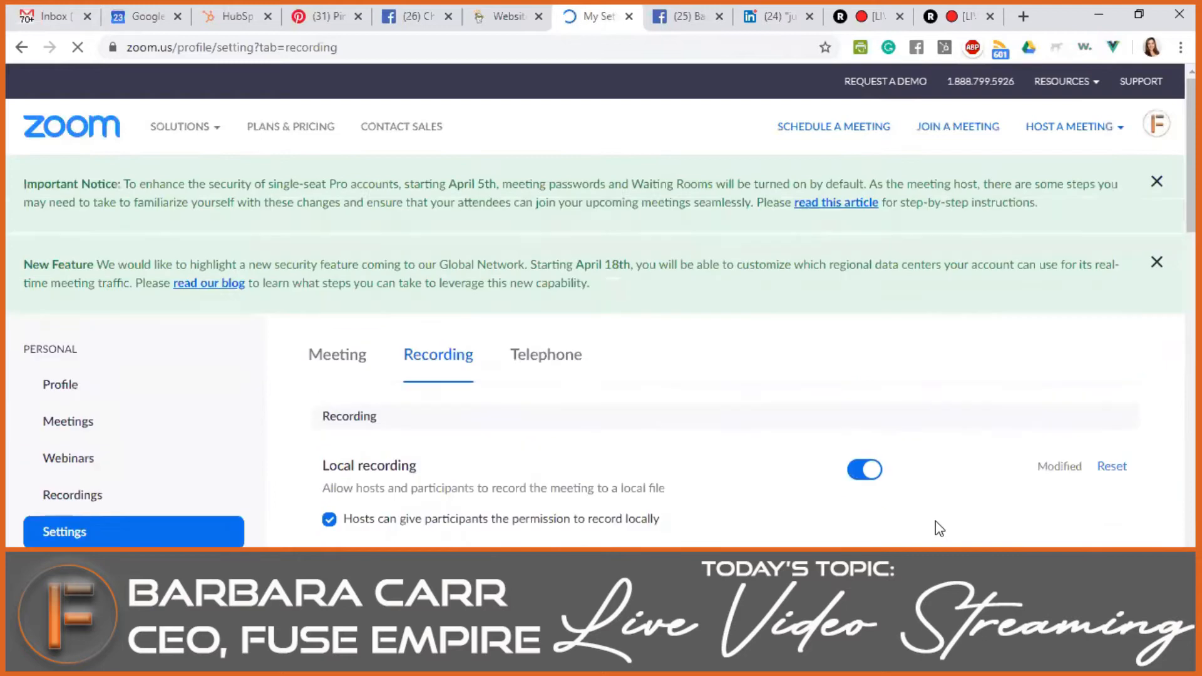
scroll(933, 526, "down", 15)
scroll(896, 510, "down", 5)
scroll(887, 506, "up", 10)
scroll(705, 403, "up", 2)
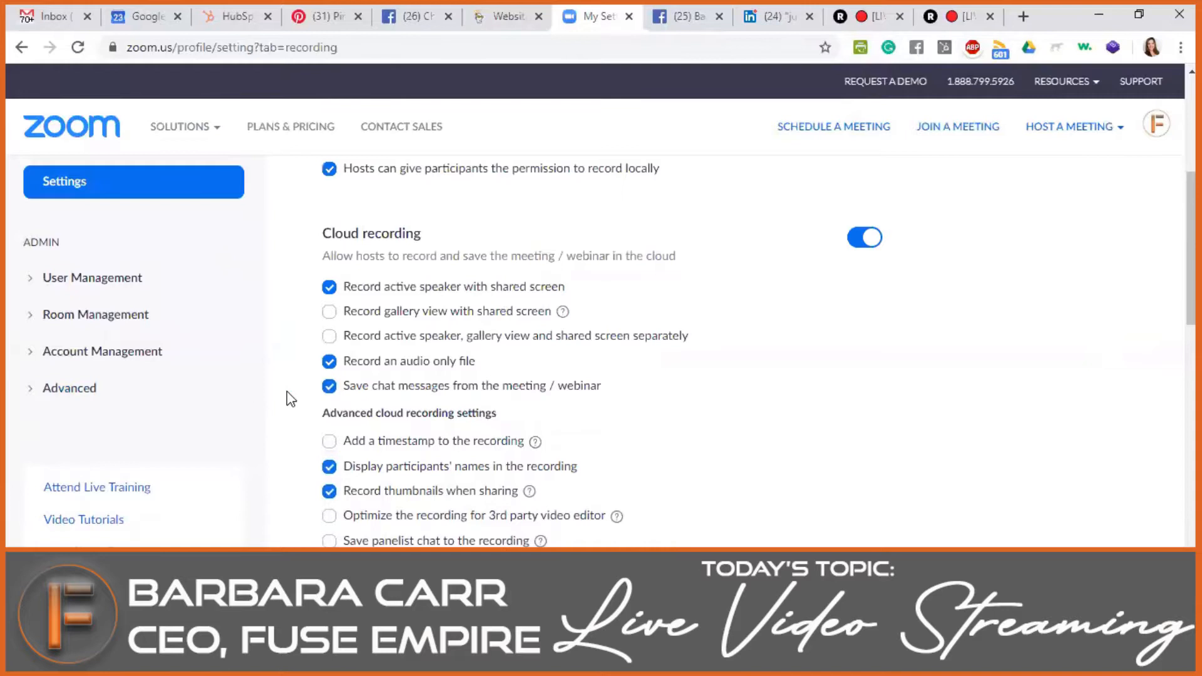
scroll(286, 397, "up", 3)
- Find the Allow live streaming meetings option among the advanced in-meeting settings
left_click(344, 177)
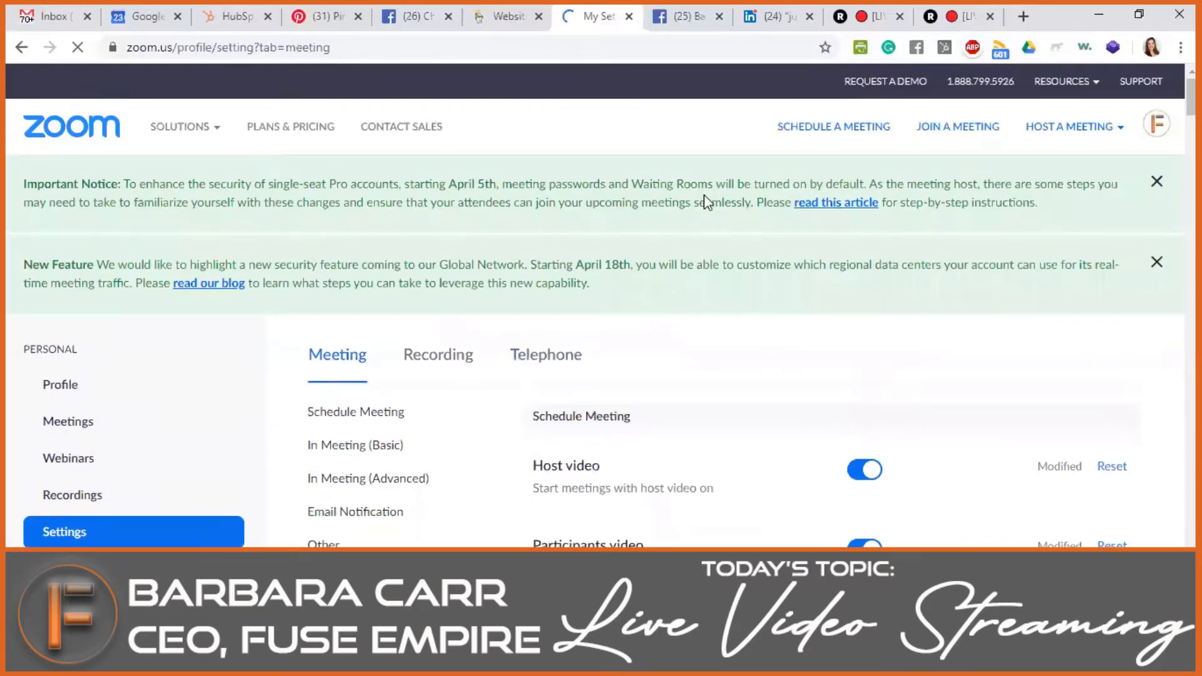
scroll(651, 325, "down", 4)
scroll(635, 355, "down", 15)
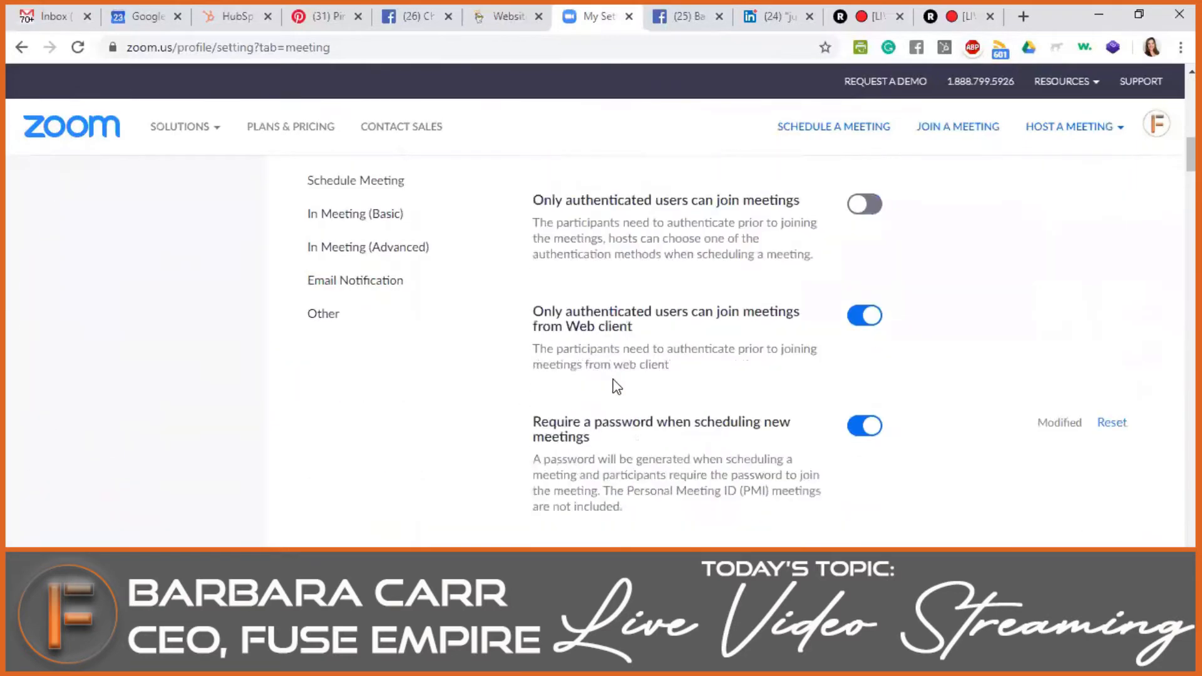
left_click(383, 251)
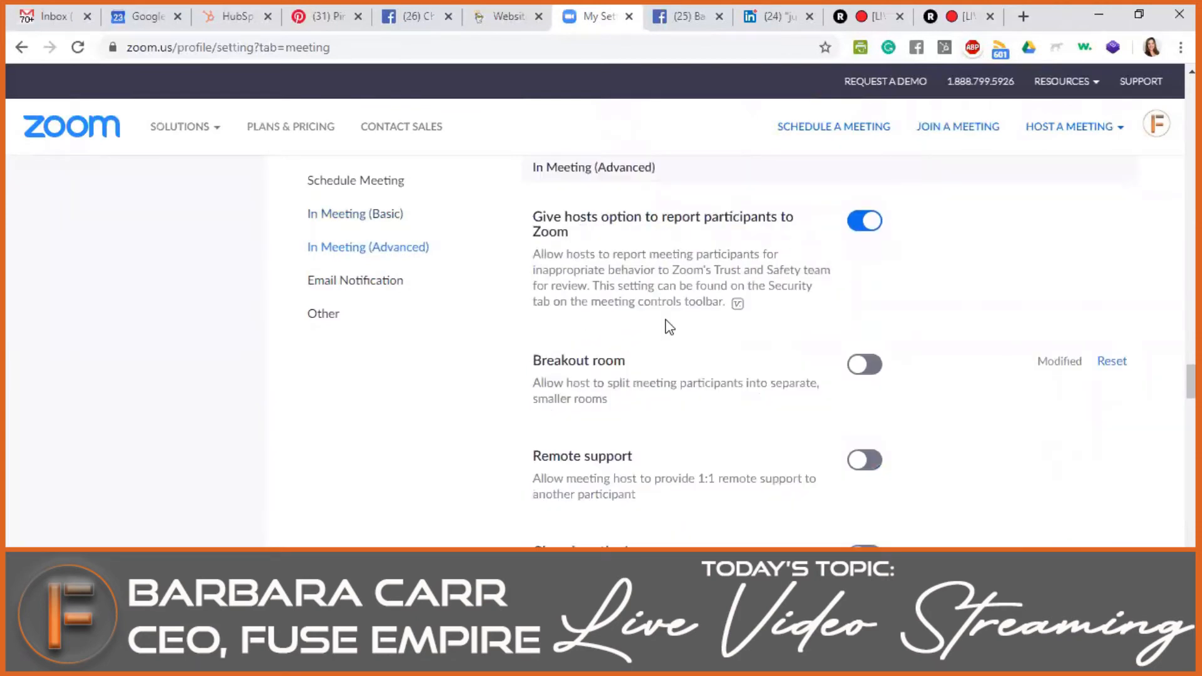
scroll(669, 327, "down", 10)
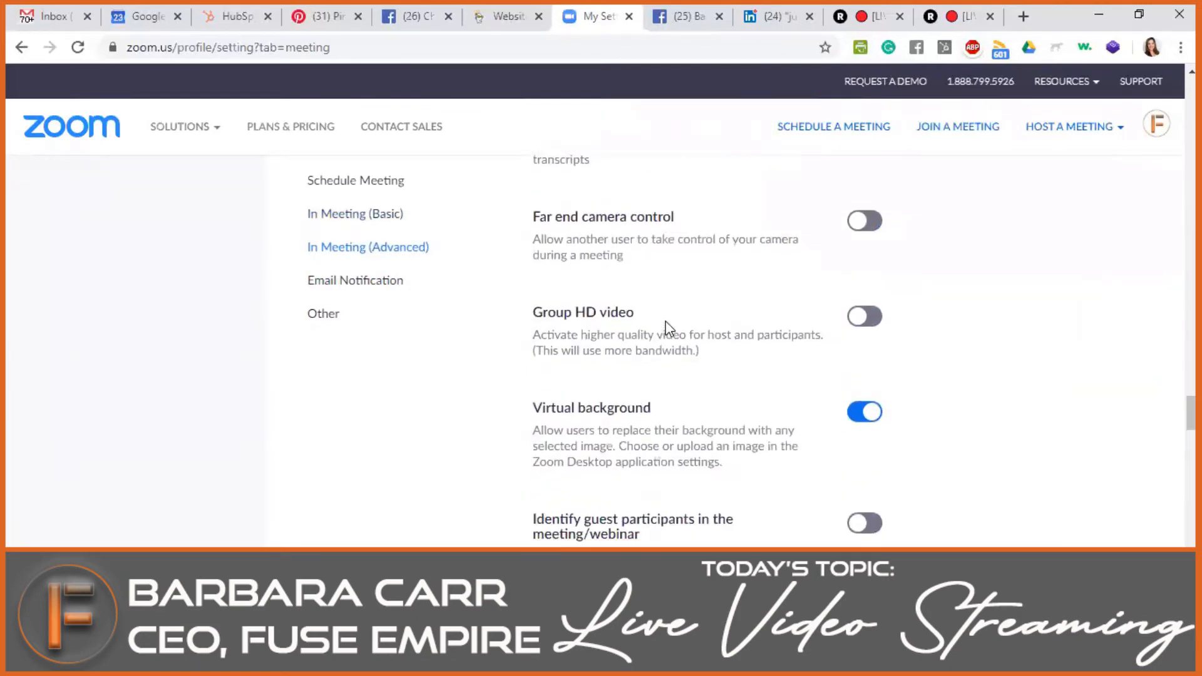
scroll(669, 327, "down", 7)
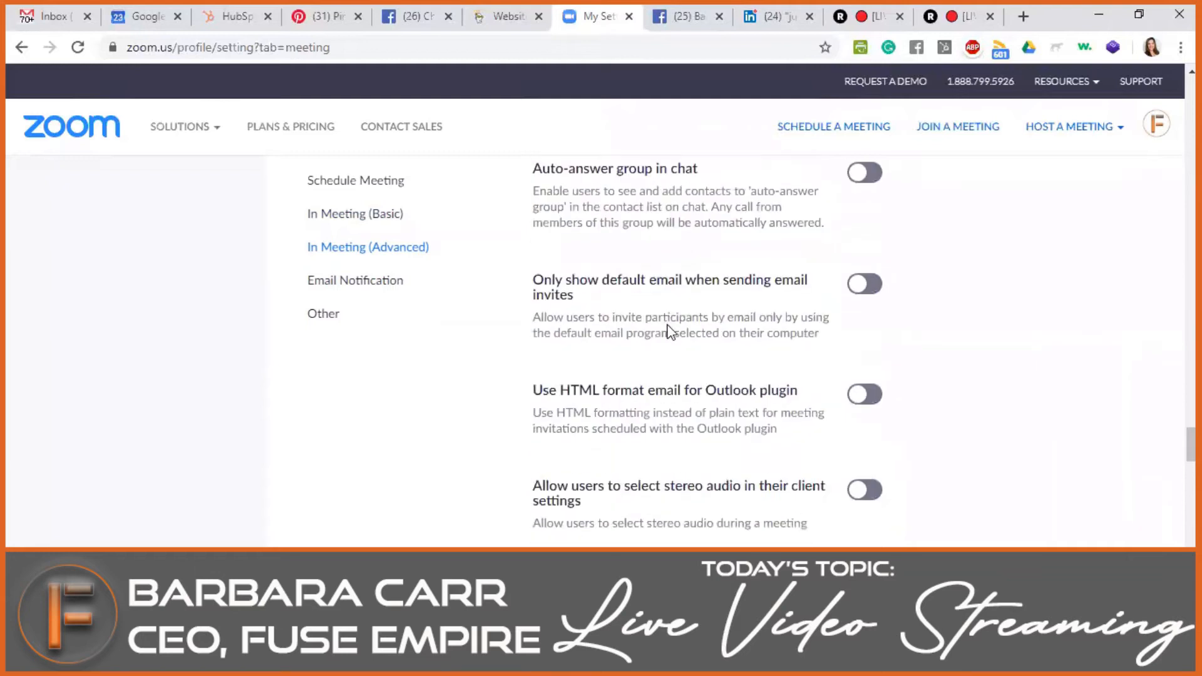
scroll(668, 324, "down", 10)
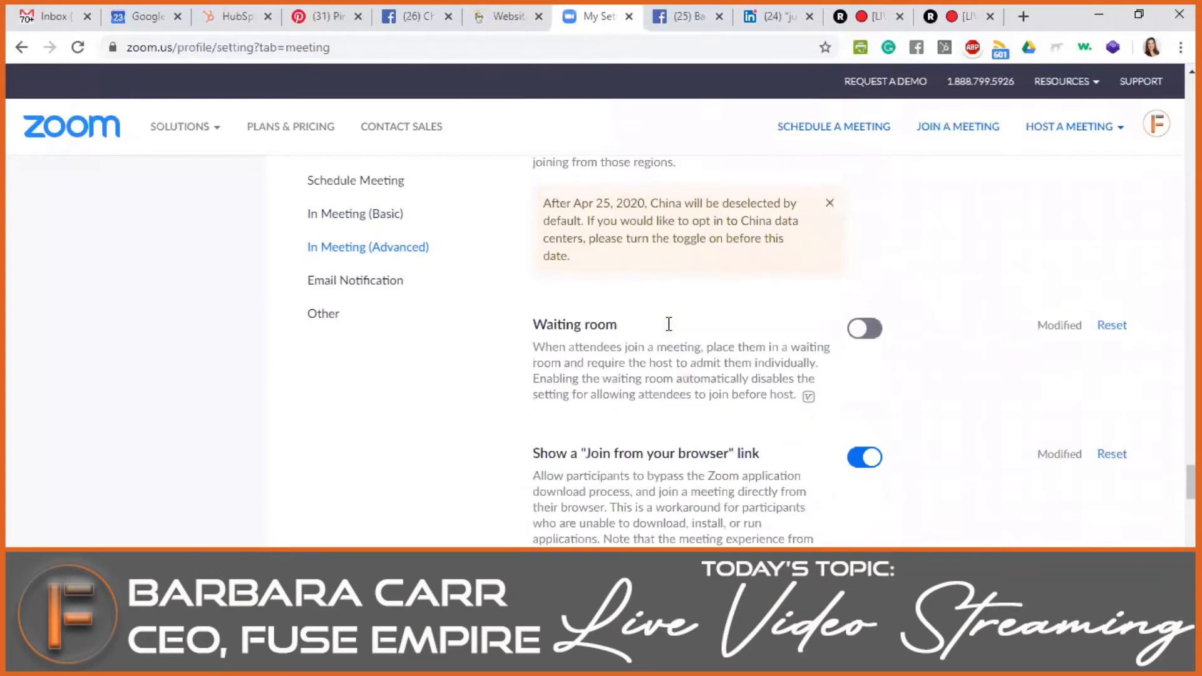
scroll(669, 332, "down", 4)
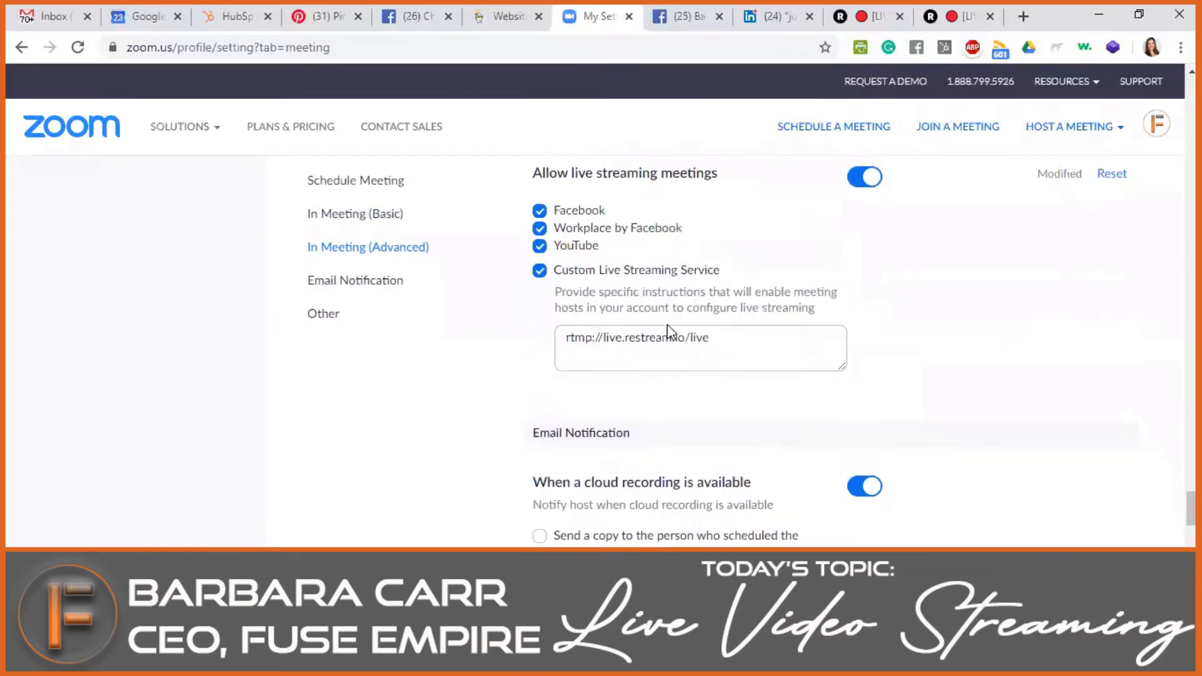
scroll(648, 321, "up", 1)
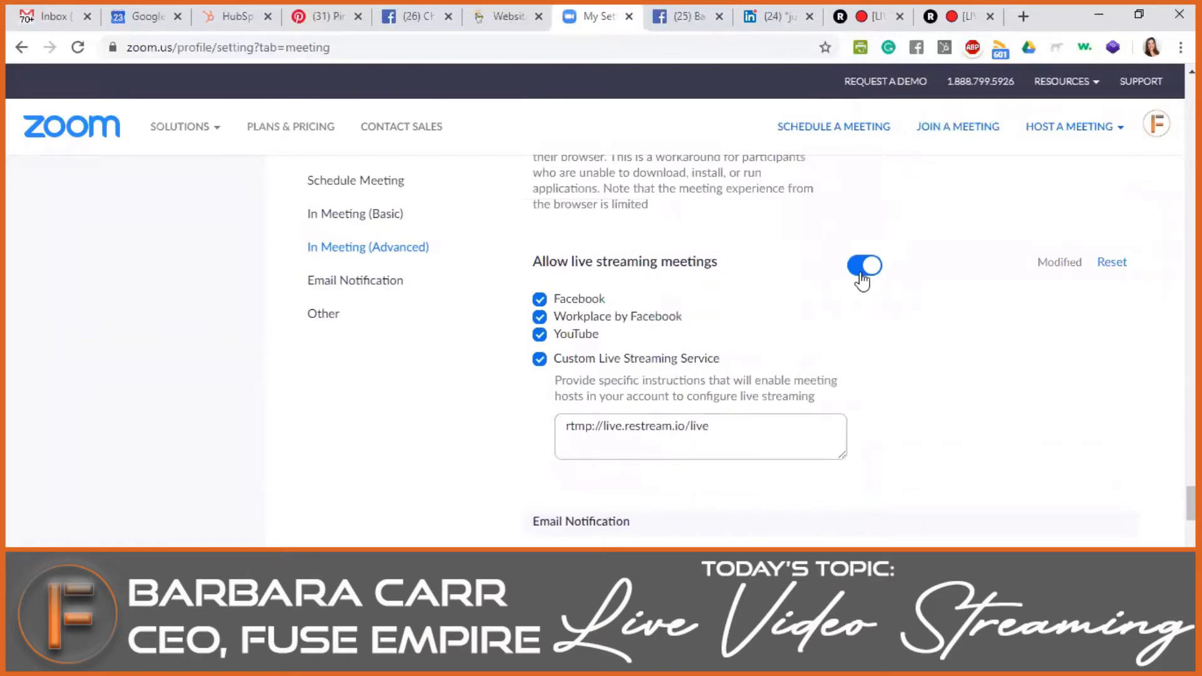
- Toggle the Facebook and Workplace by Facebook live streaming options and activate the instructions field for the custom live streaming service
left_click(539, 316)
left_click(544, 302)
left_click(544, 317)
left_click(544, 302)
left_click(539, 316)
scroll(548, 319, "down", 3)
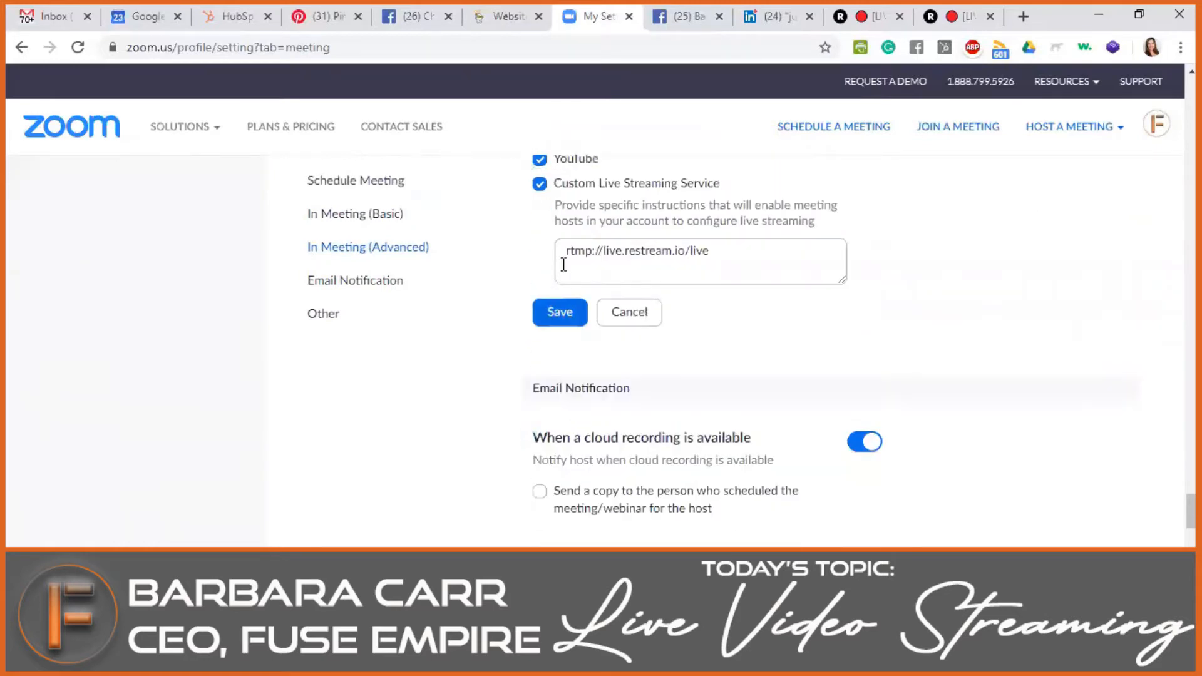
left_click(589, 266)
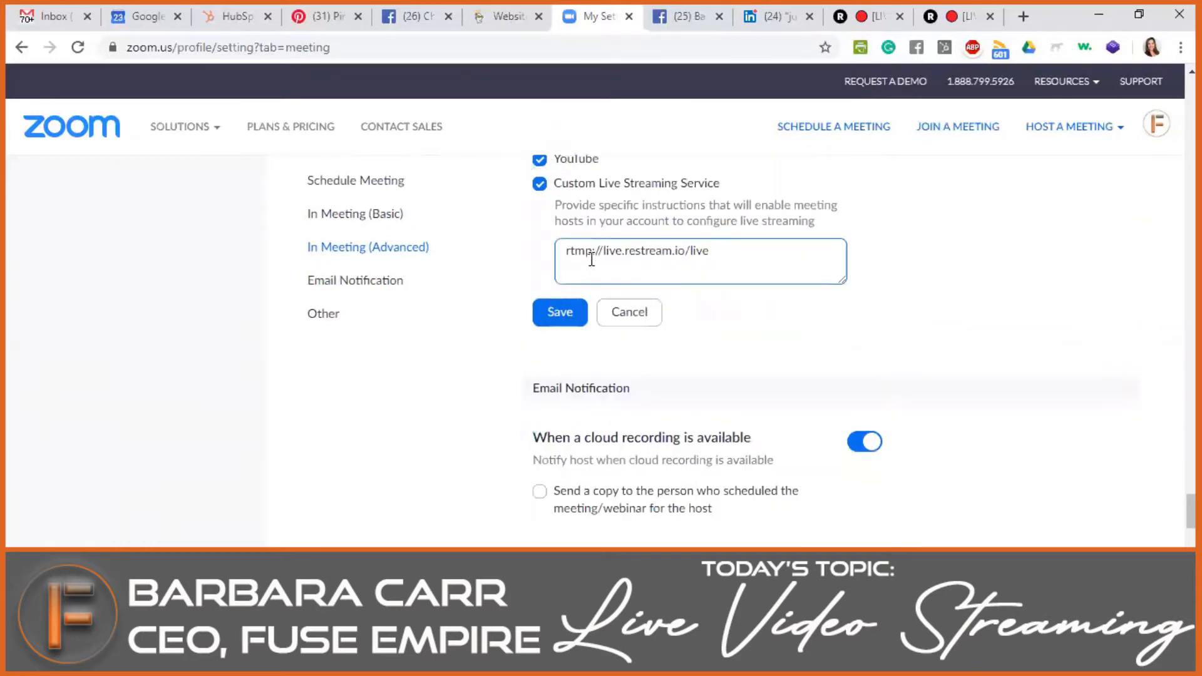
- Check the RTMP URL in Restream against the custom live streaming service address in the Zoom settings
left_click(853, 14)
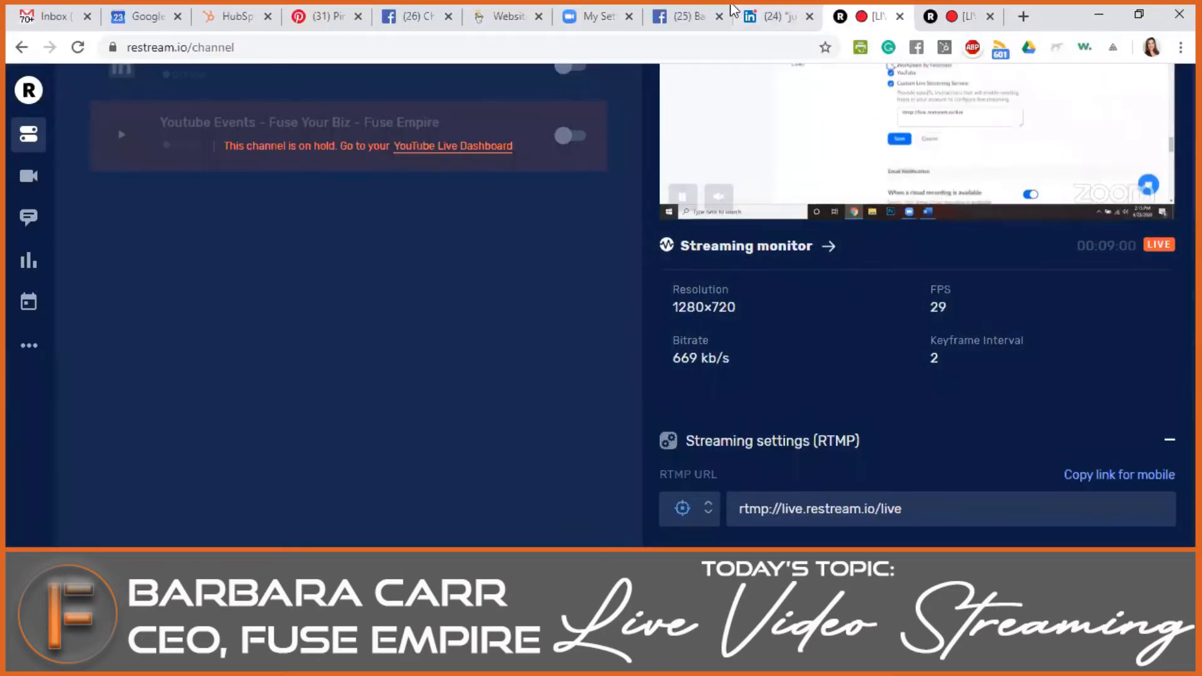
left_click(769, 15)
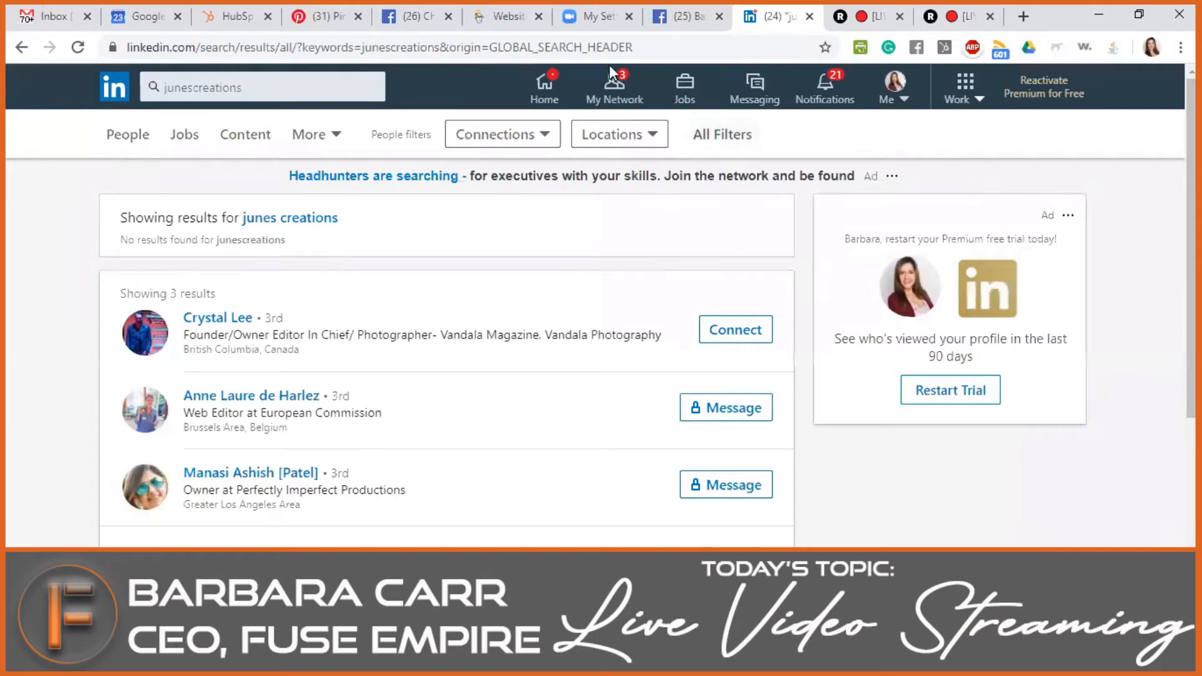
left_click(594, 17)
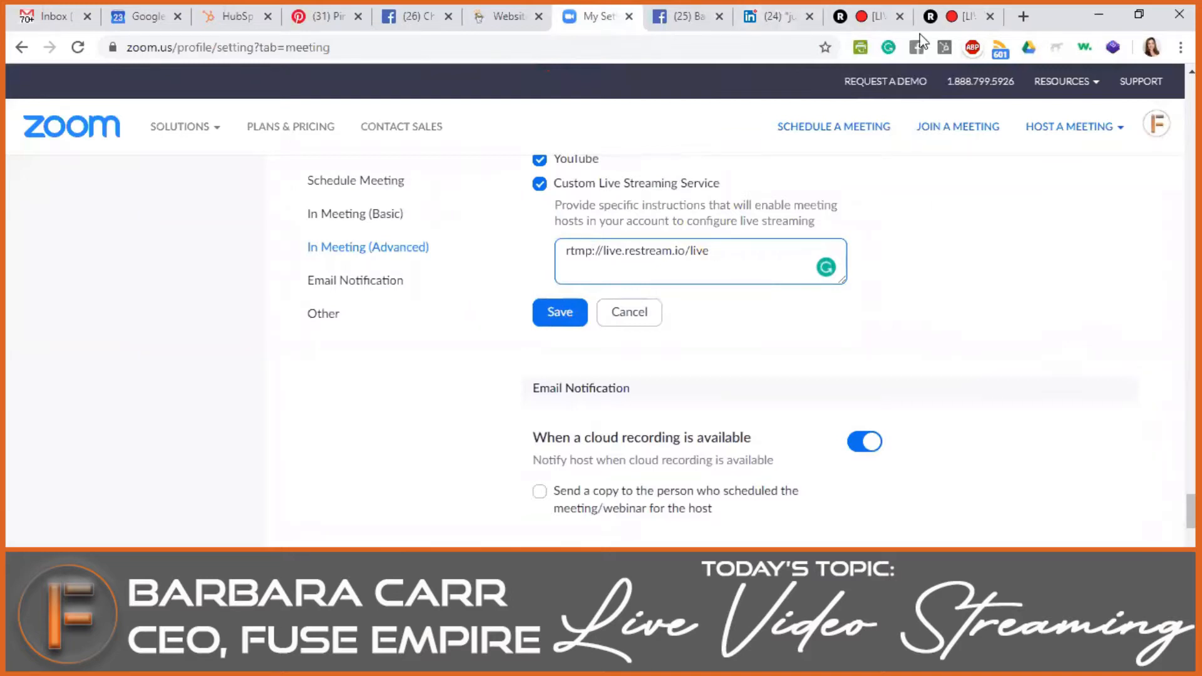
- Return to the Restream Destinations dashboard and open Restream Chat in the browser
left_click(869, 16)
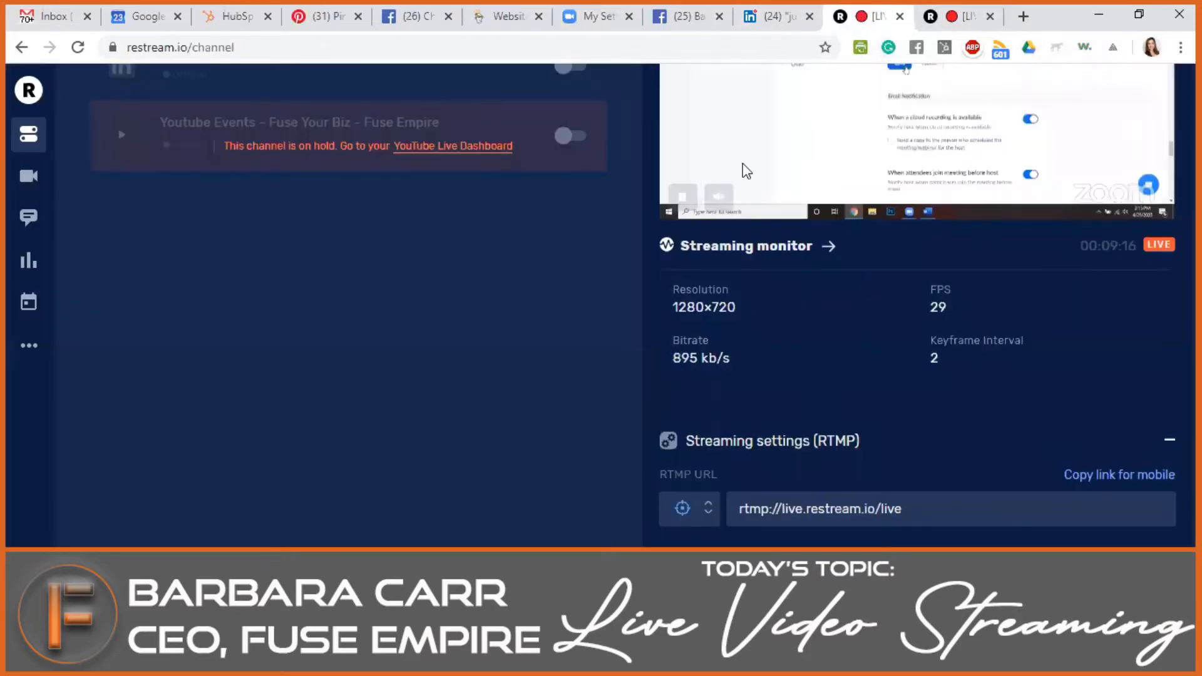
scroll(790, 345, "up", 3)
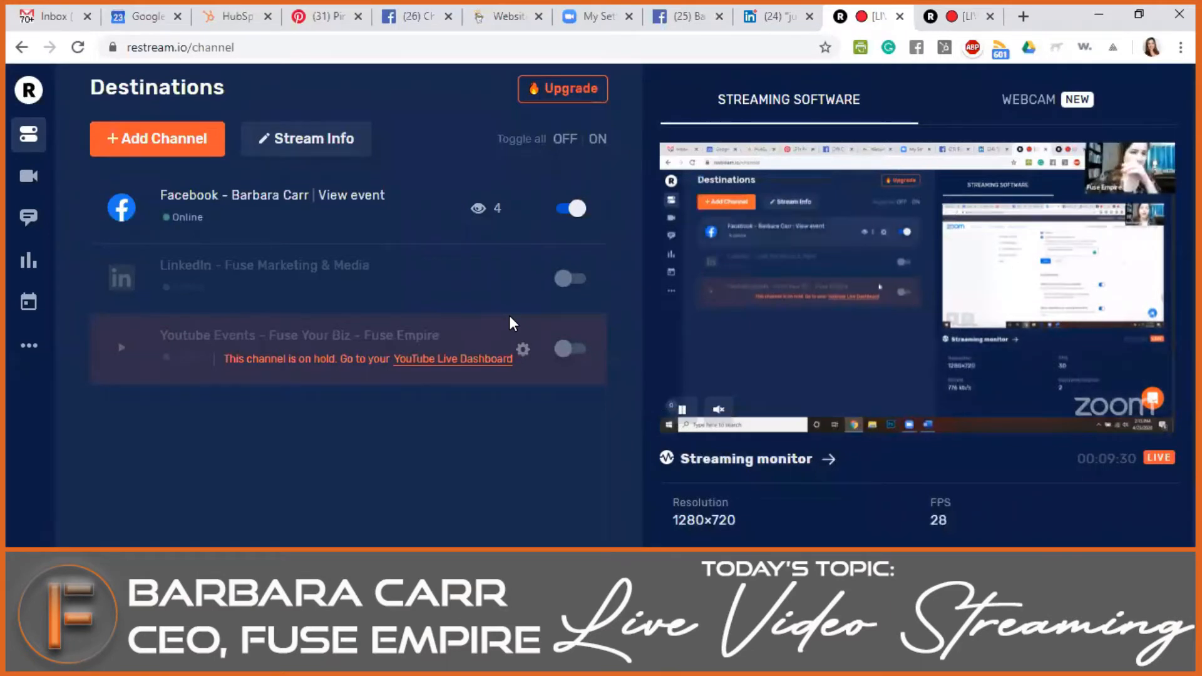
left_click(27, 222)
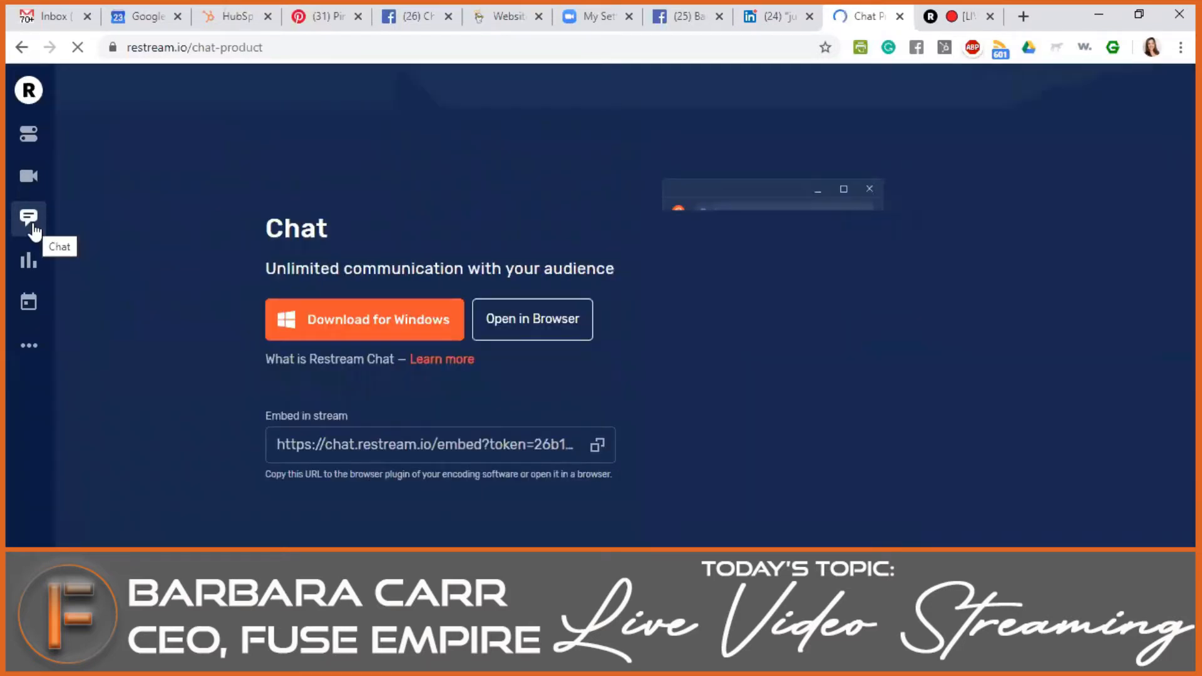
left_click(527, 306)
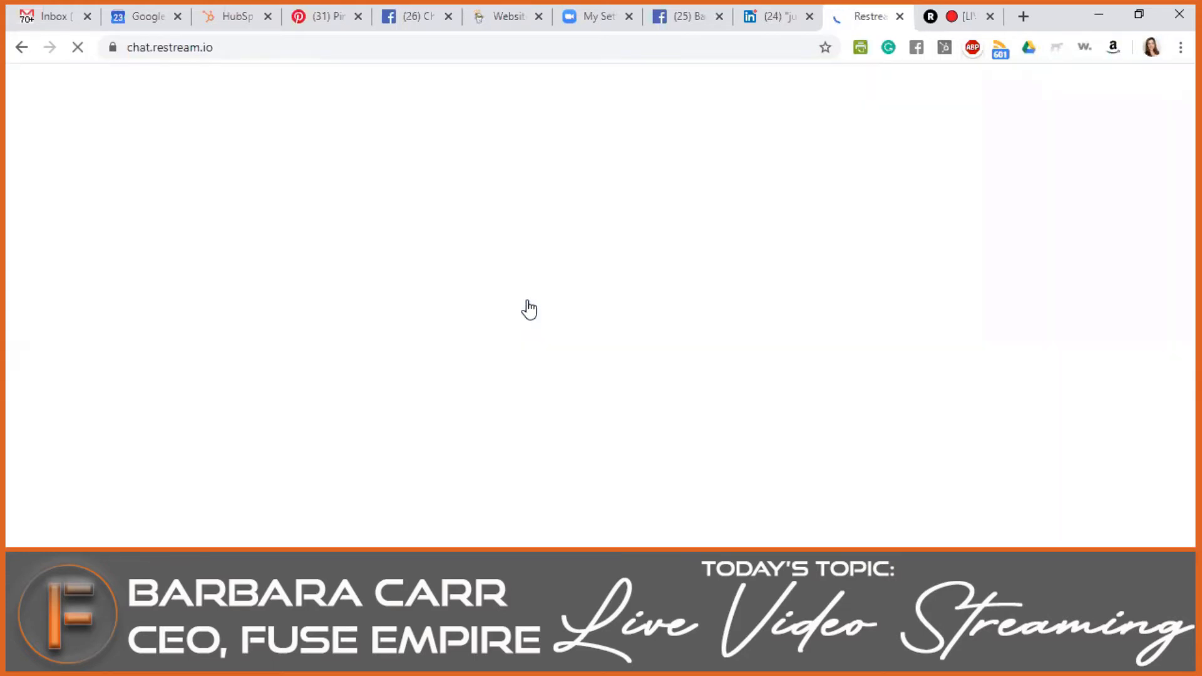
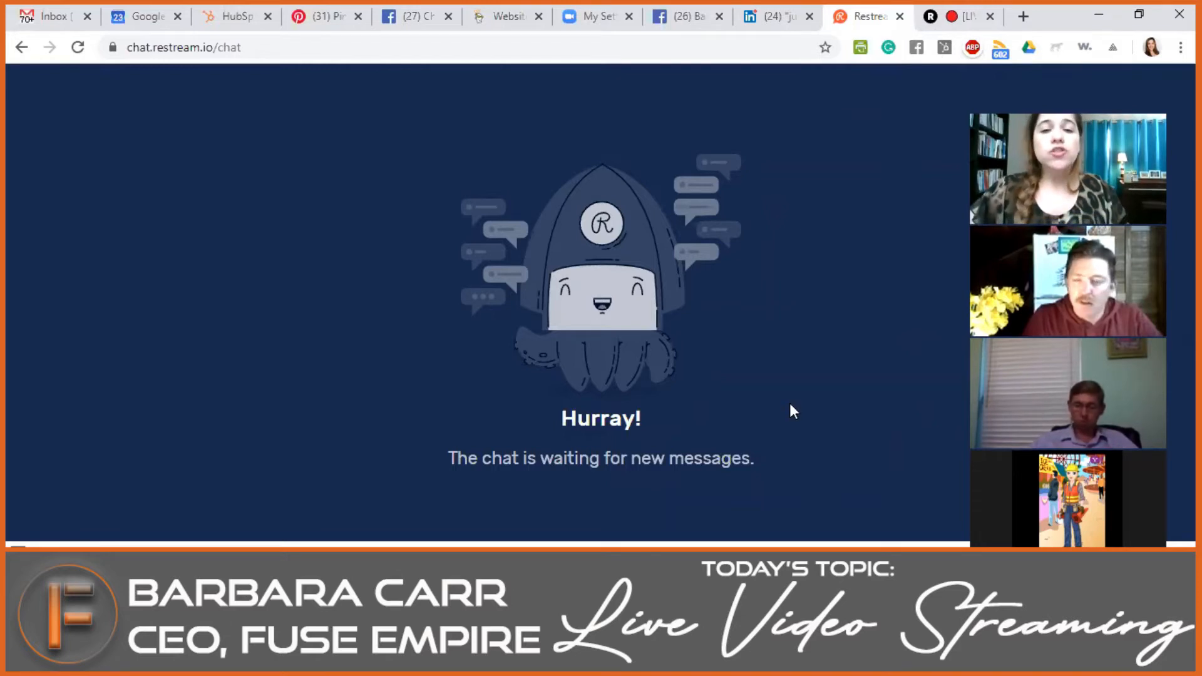
left_click(948, 11)
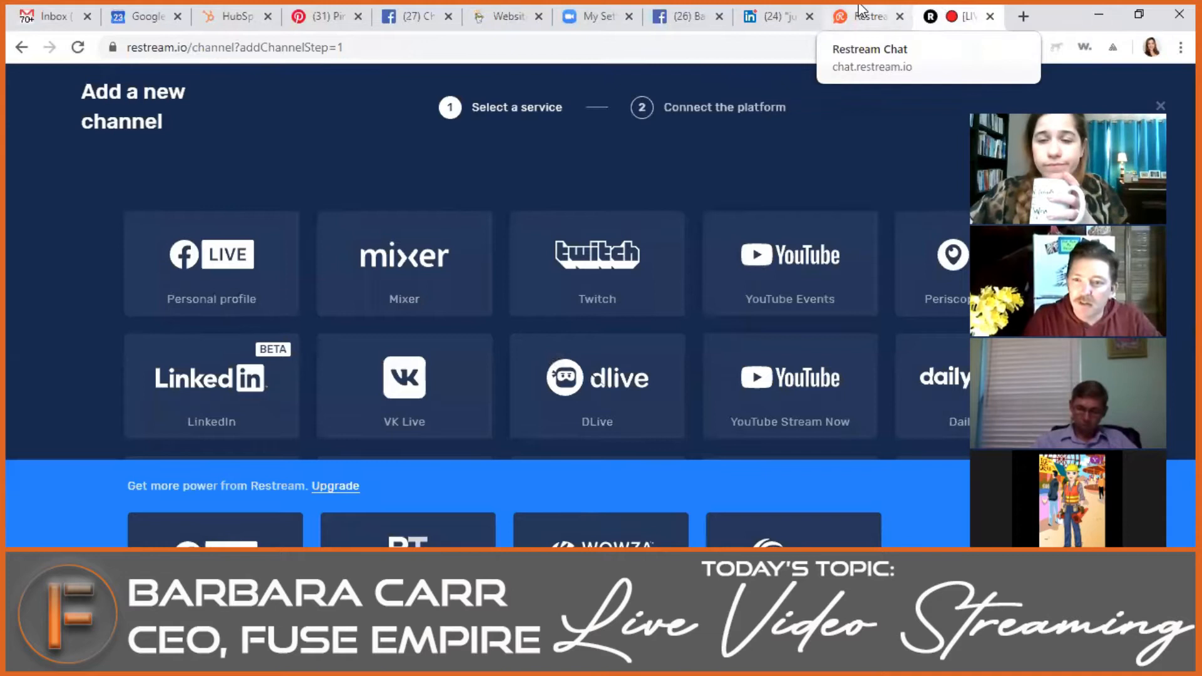
left_click(867, 16)
left_click(988, 11)
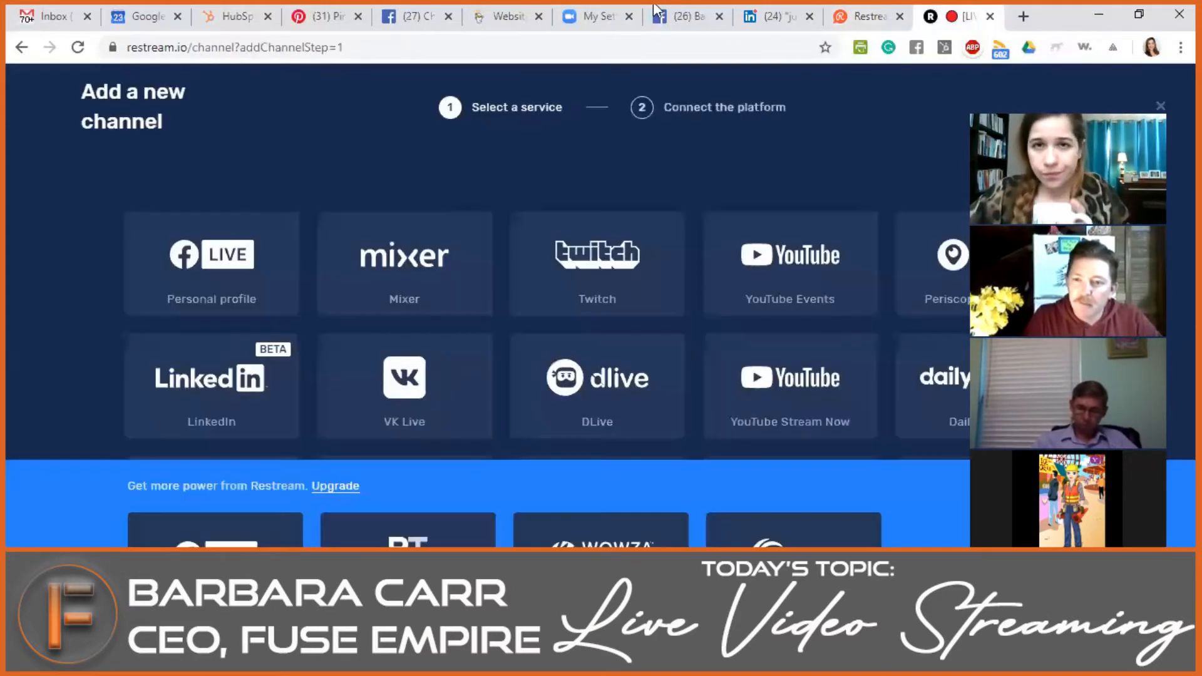
- Switch to the Facebook profile and examine the live stream post, its description and the viewer comments below it
left_click(694, 11)
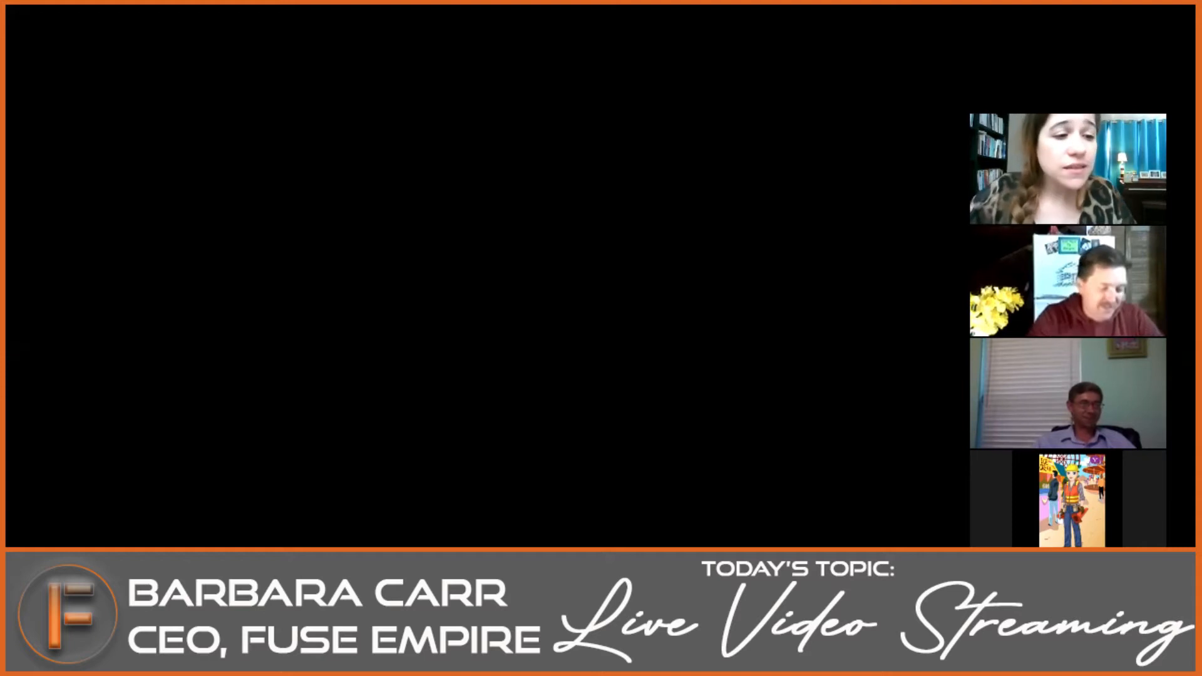
left_click(453, 664)
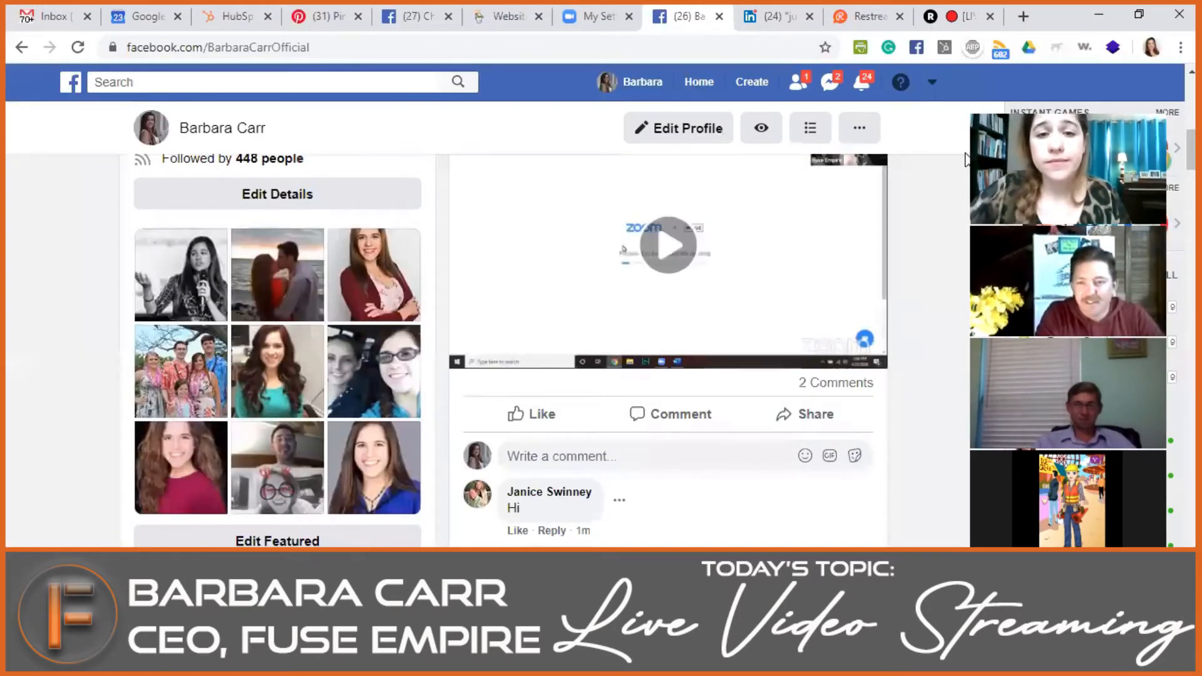
scroll(639, 407, "down", 3)
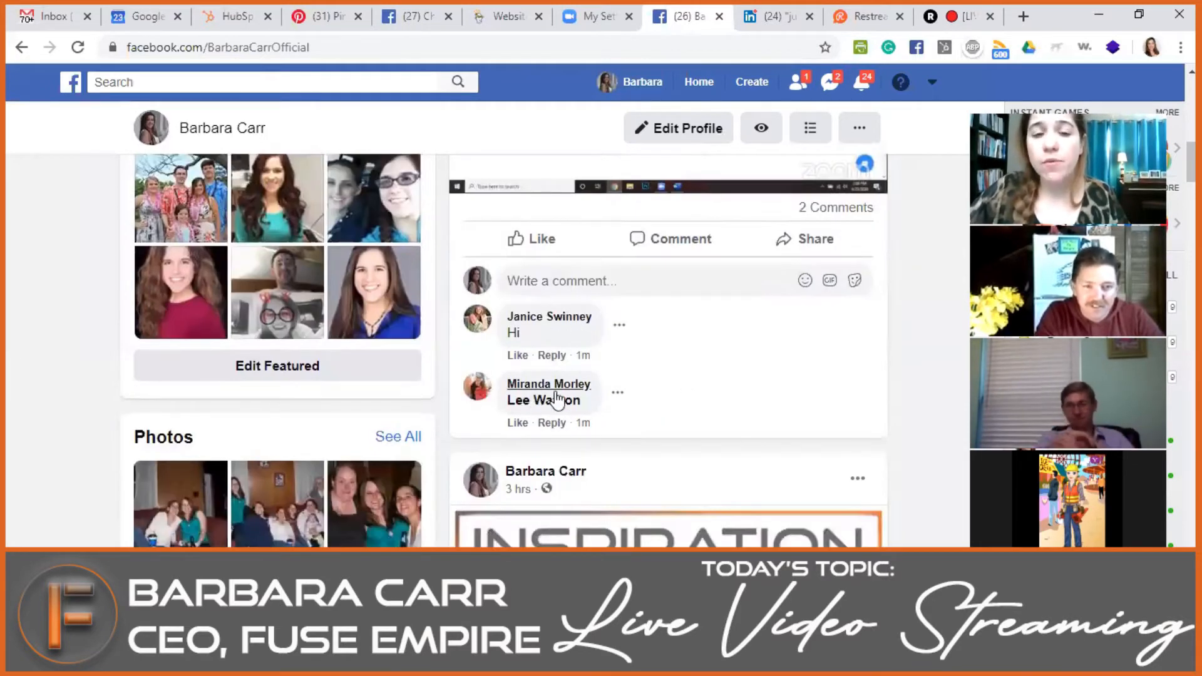
scroll(723, 389, "up", 7)
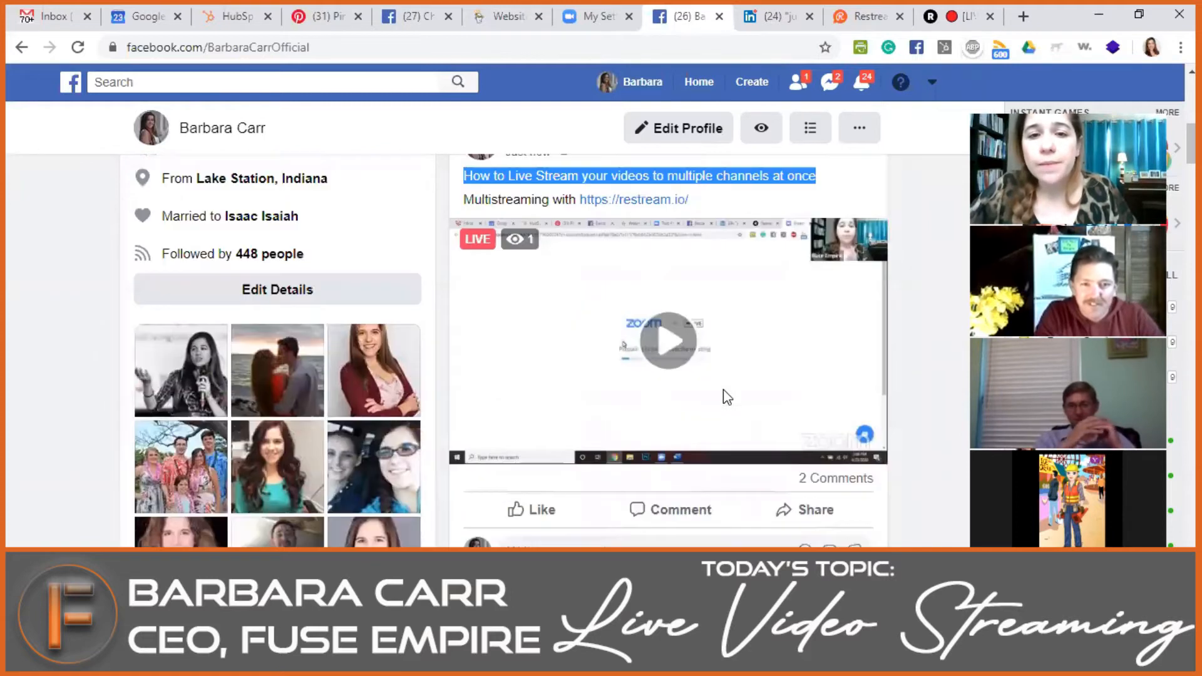
scroll(723, 389, "down", 2)
scroll(726, 398, "down", 1)
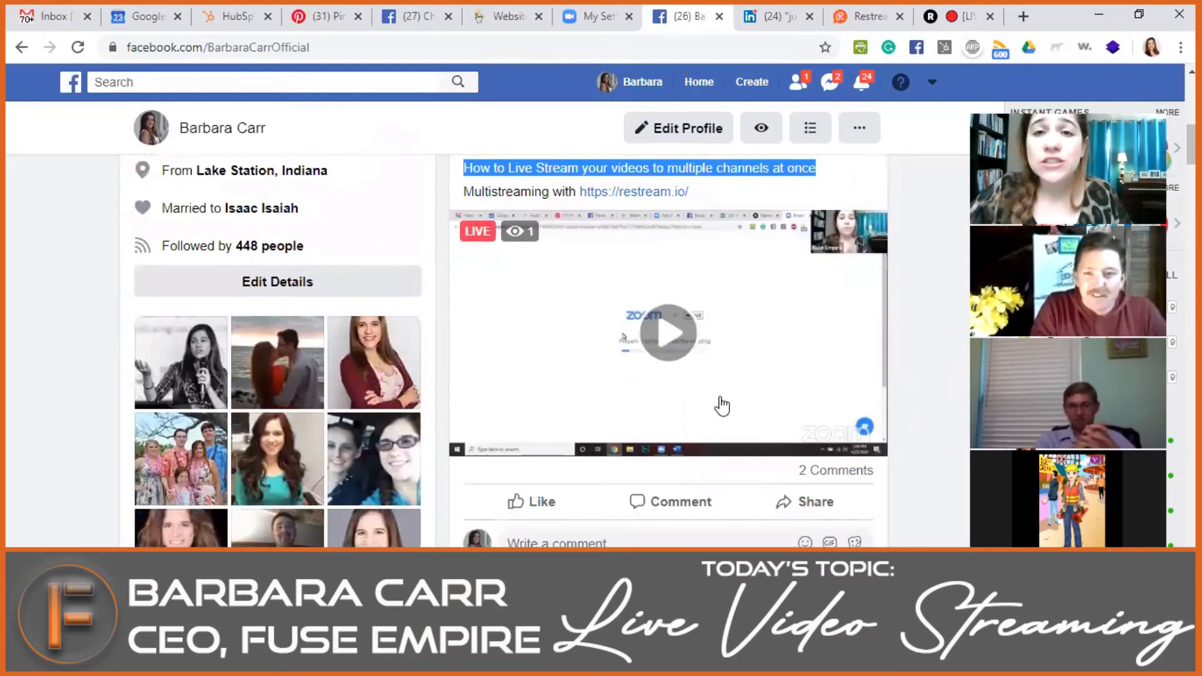
scroll(718, 403, "up", 1)
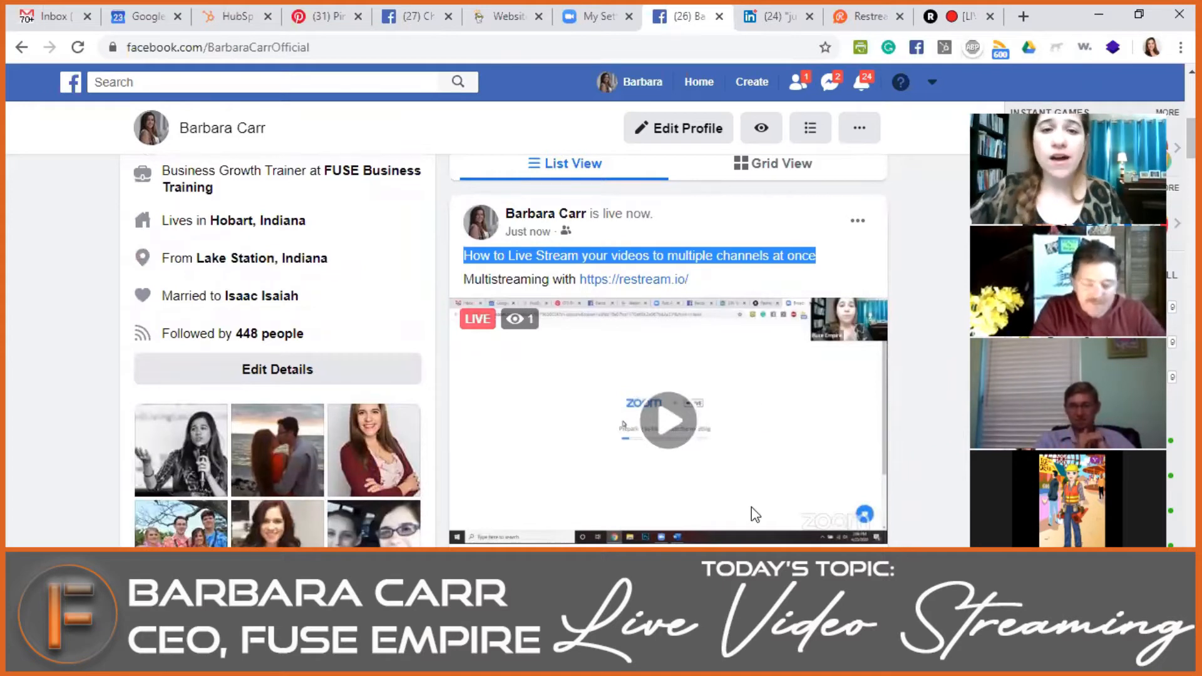
scroll(754, 513, "down", 4)
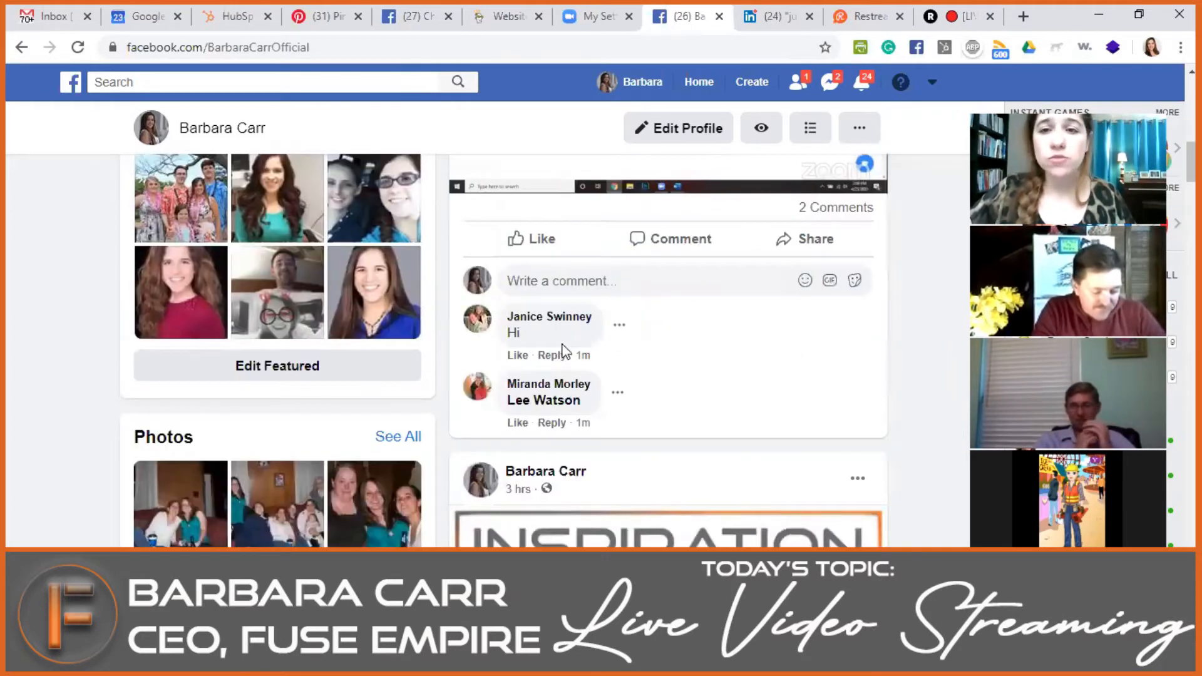
scroll(743, 307, "up", 4)
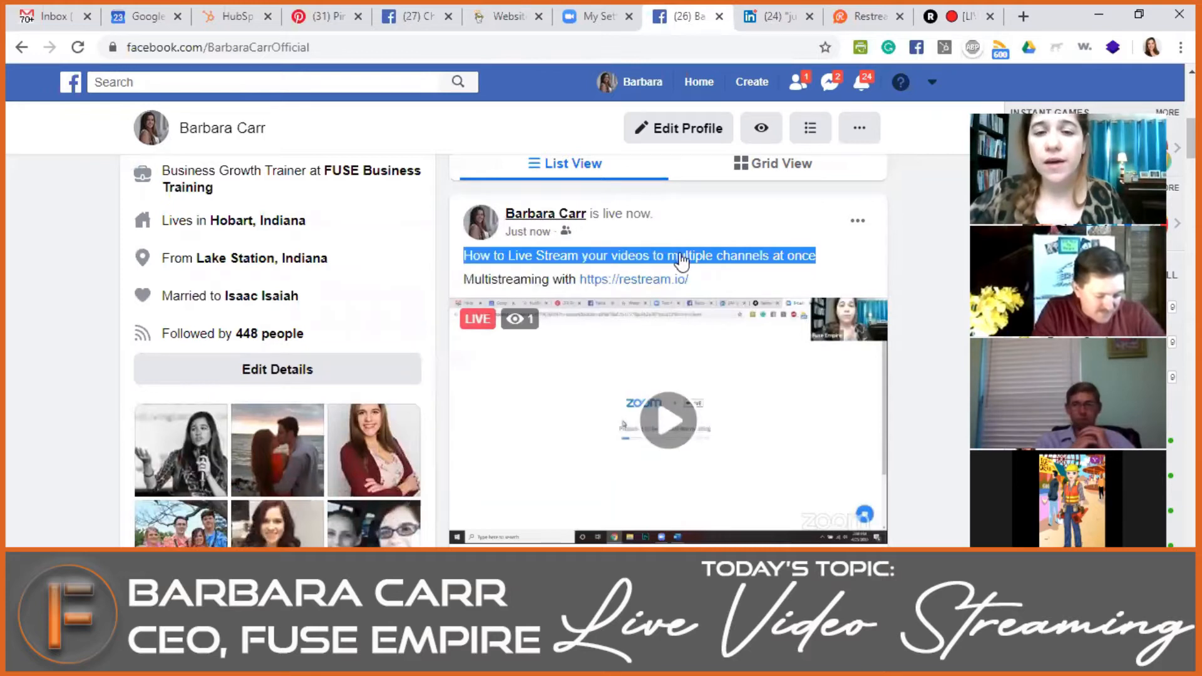
scroll(778, 545, "down", 4)
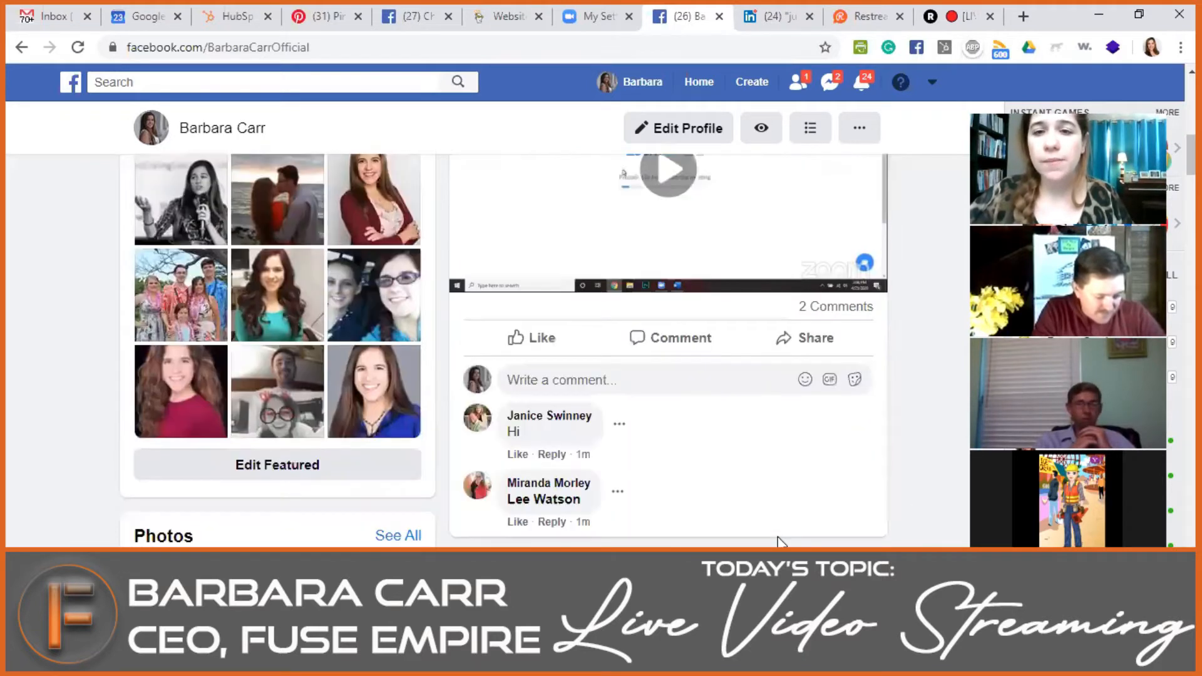
scroll(778, 542, "up", 3)
scroll(778, 542, "up", 2)
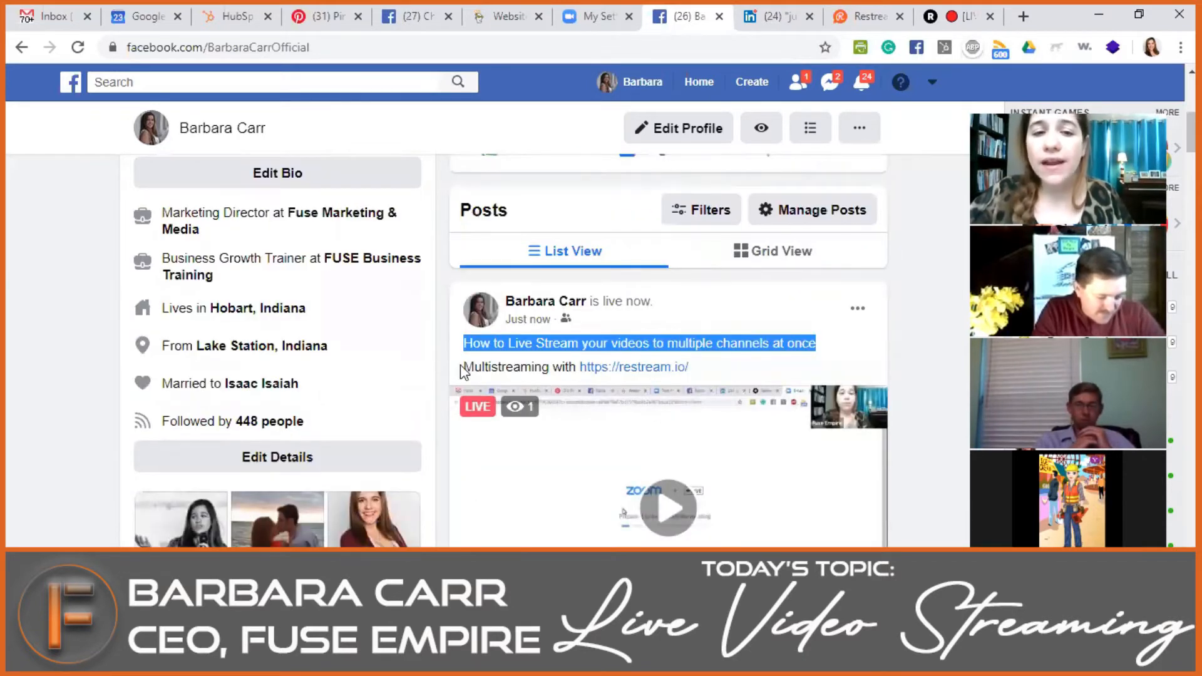
left_click(506, 379)
left_click(684, 376)
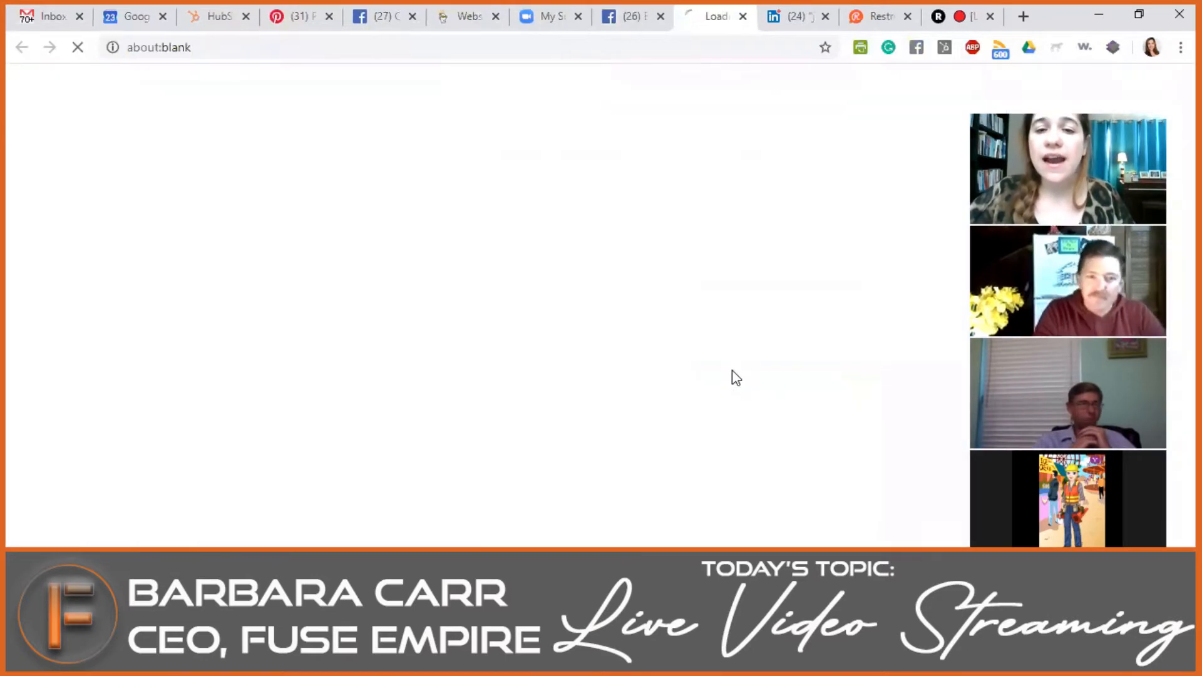
left_click(639, 9)
left_click_drag(689, 369, 462, 369)
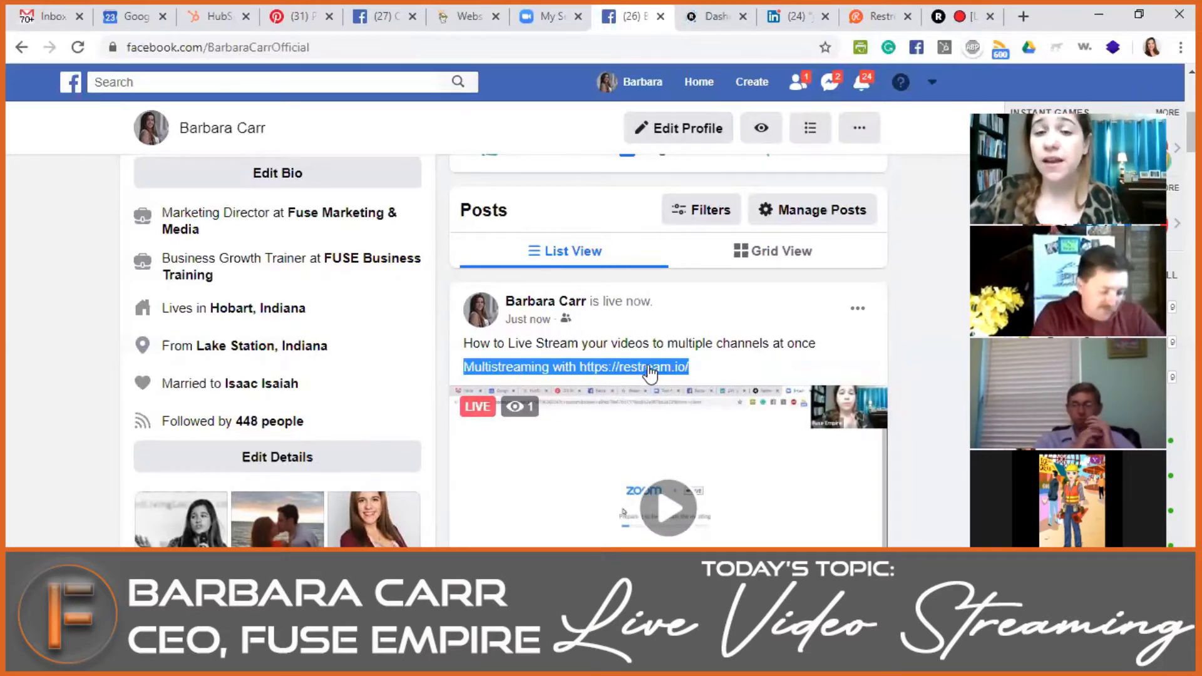
- Check the options available for the live post on the Facebook profile
left_click(857, 311)
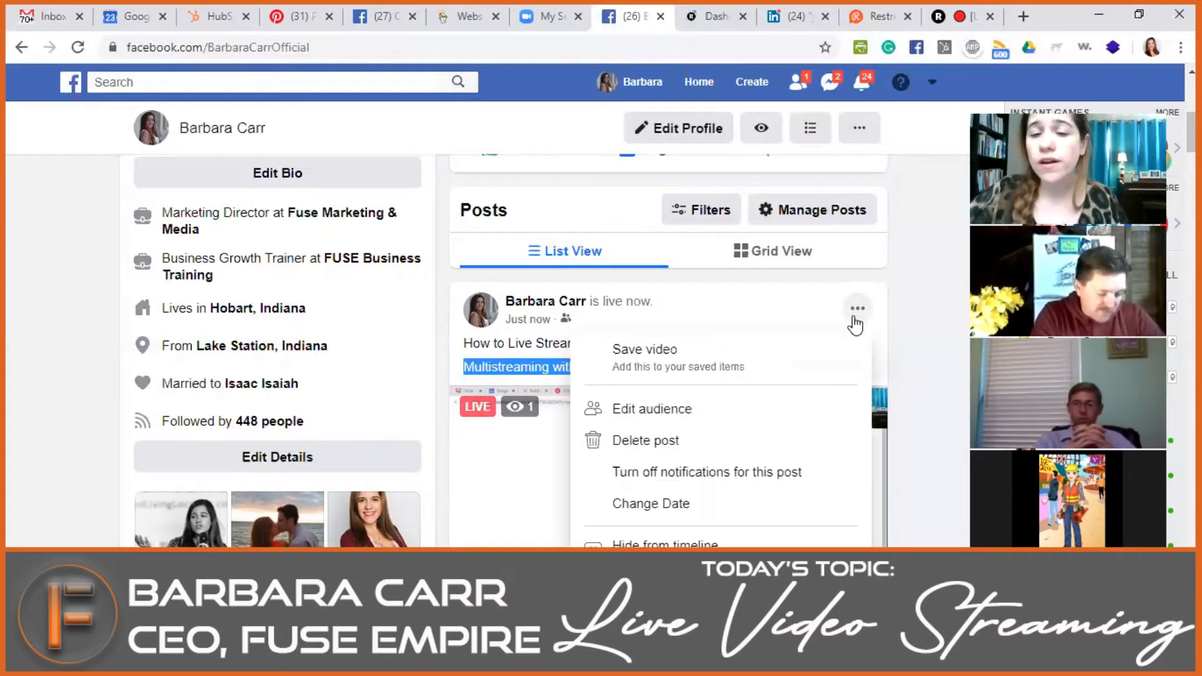
left_click(665, 402)
left_click(799, 336)
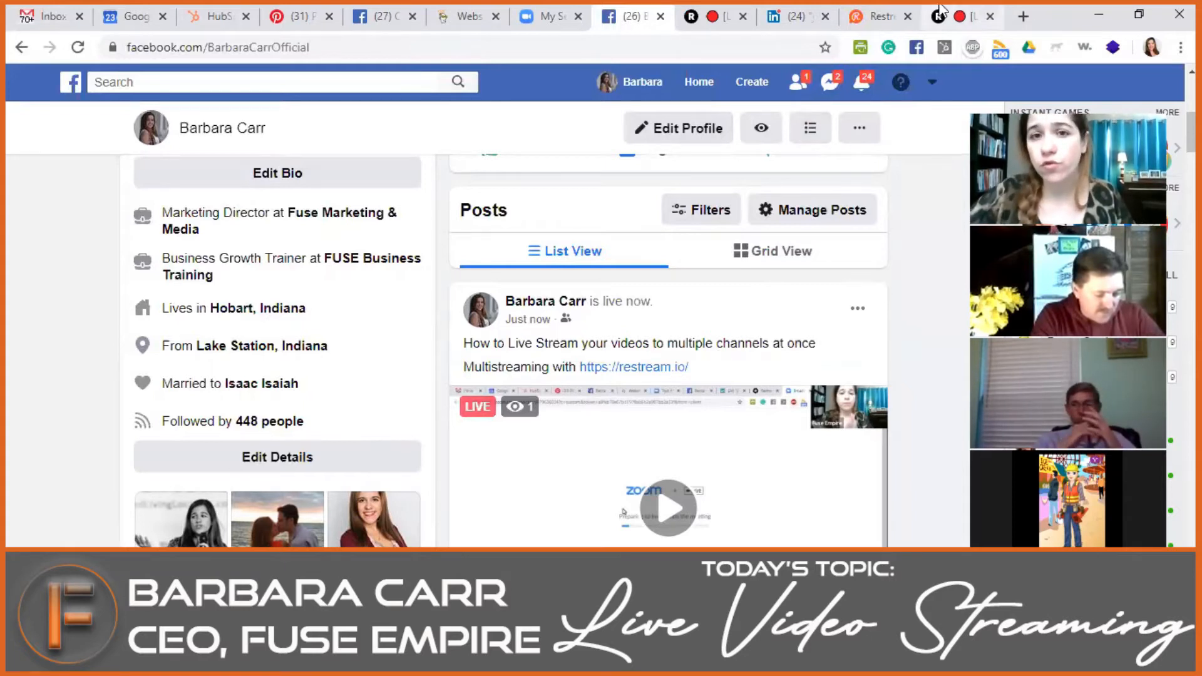
- Try to add the paid Facebook Live channel in Restream and open the upgrade plans
left_click(964, 16)
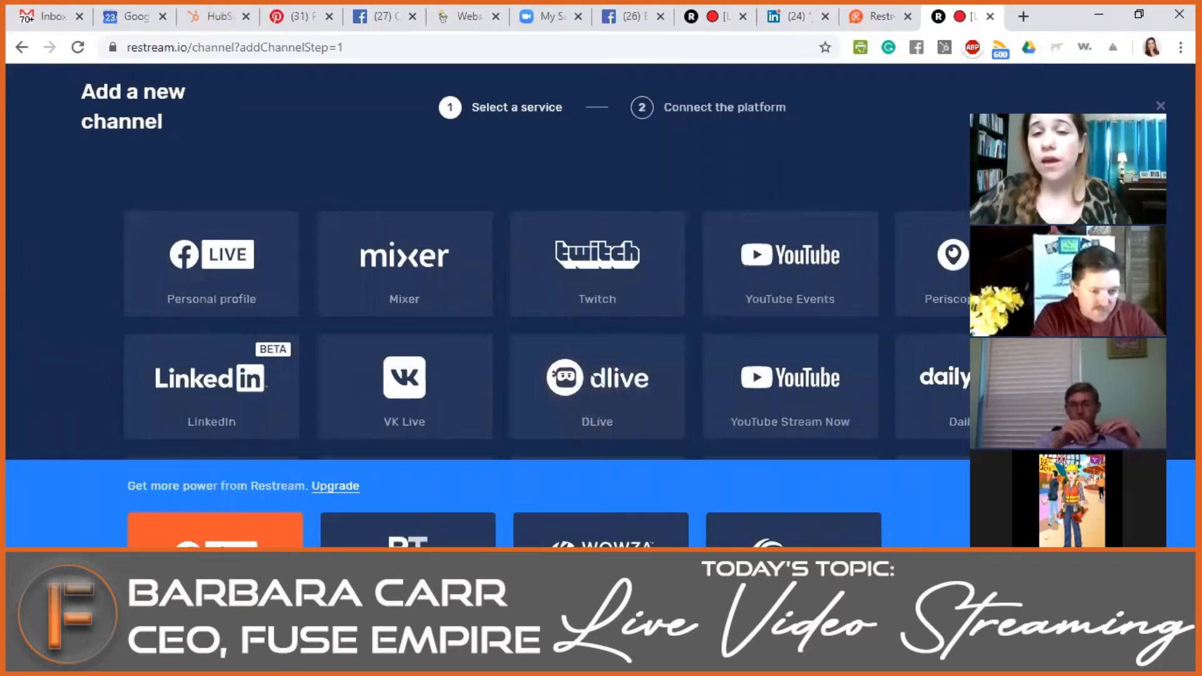
left_click(221, 543)
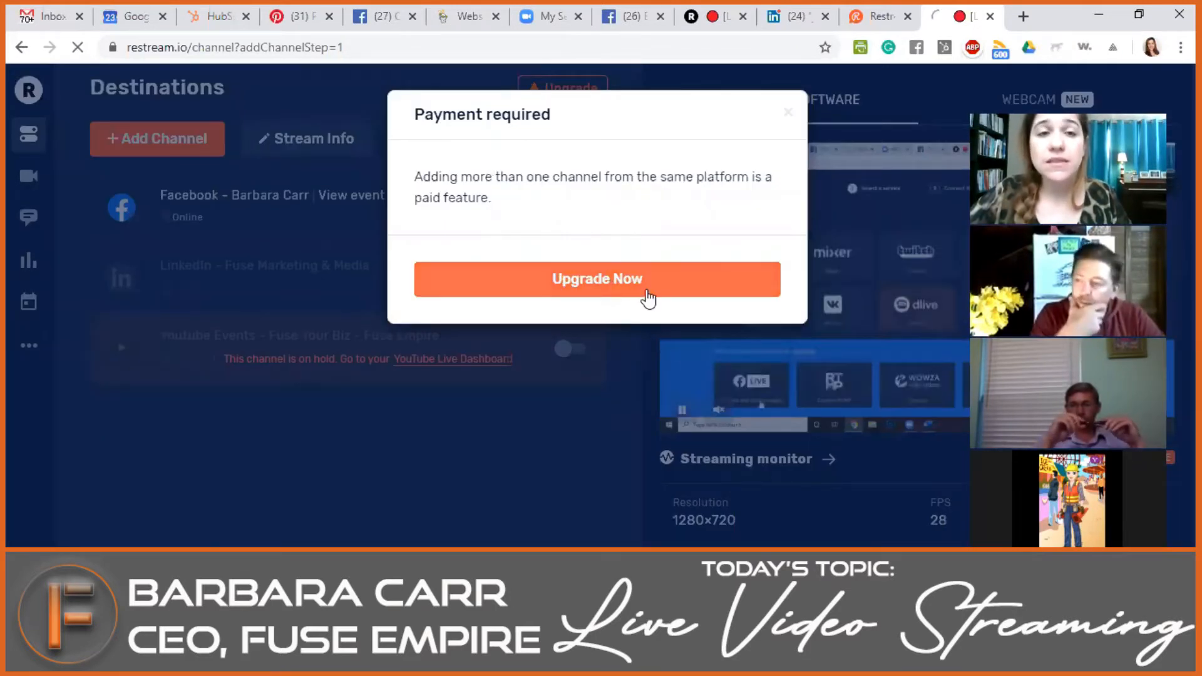
left_click(639, 289)
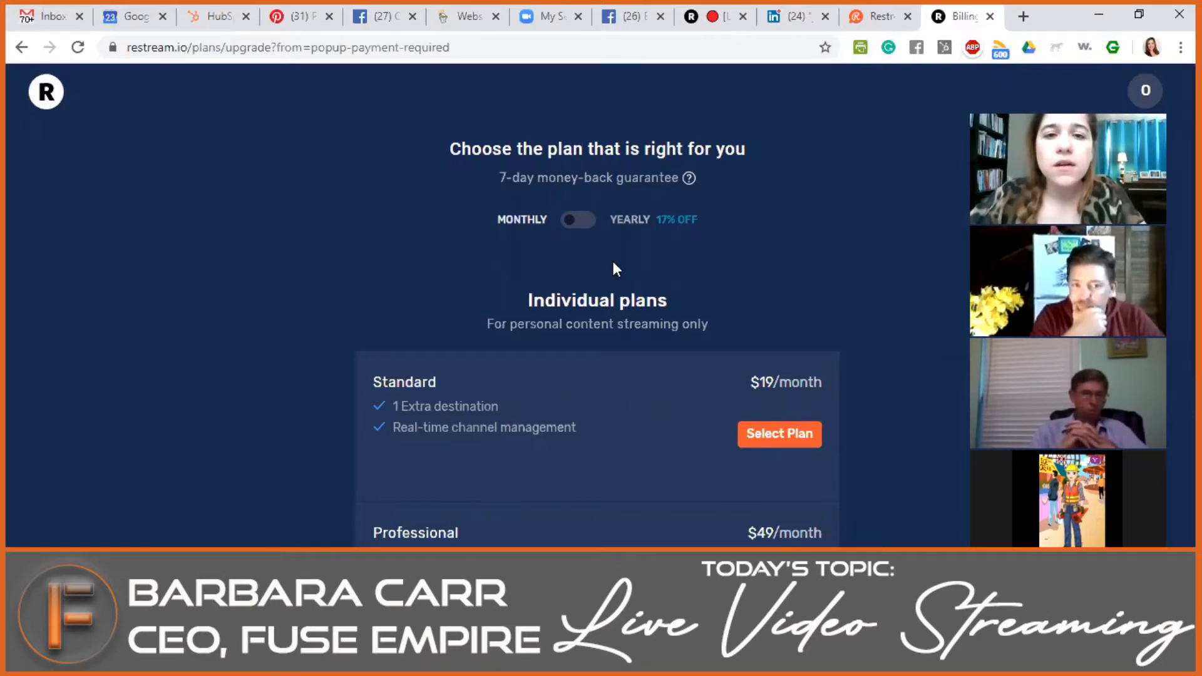
- Compare Restream's individual and company plans, highlighting the Professional plan's branding removal feature and monthly price, and the Company plans heading
scroll(660, 355, "down", 5)
scroll(611, 364, "up", 1)
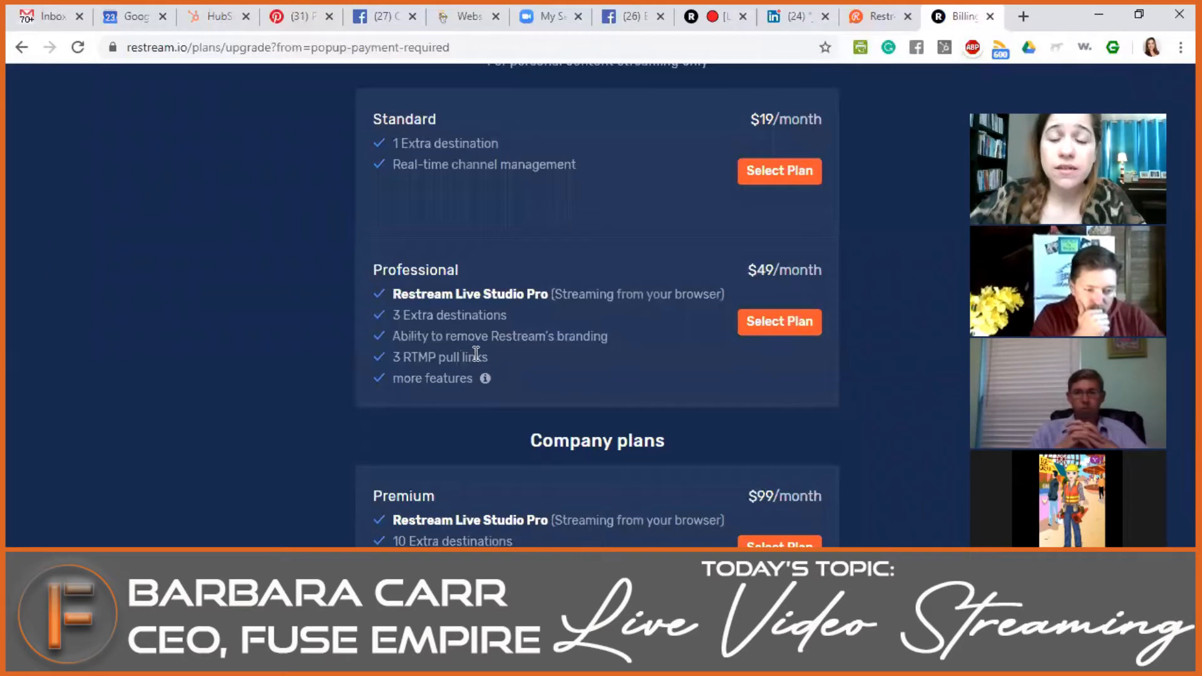
left_click_drag(387, 335, 624, 339)
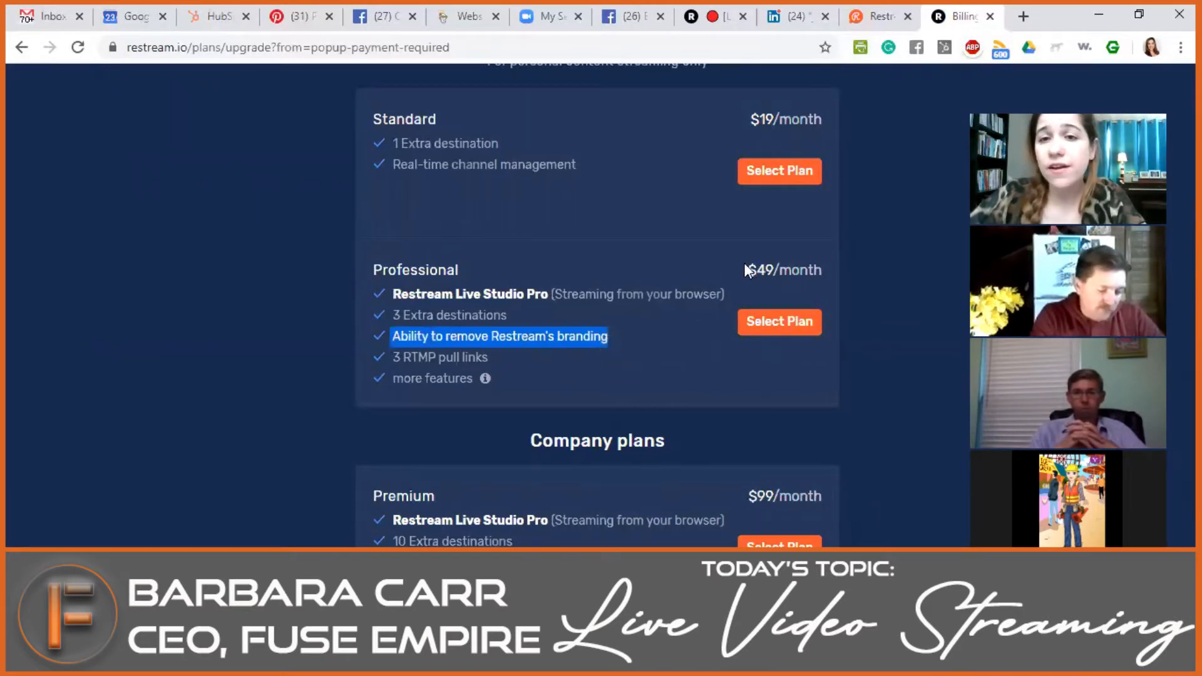
left_click_drag(745, 263, 839, 267)
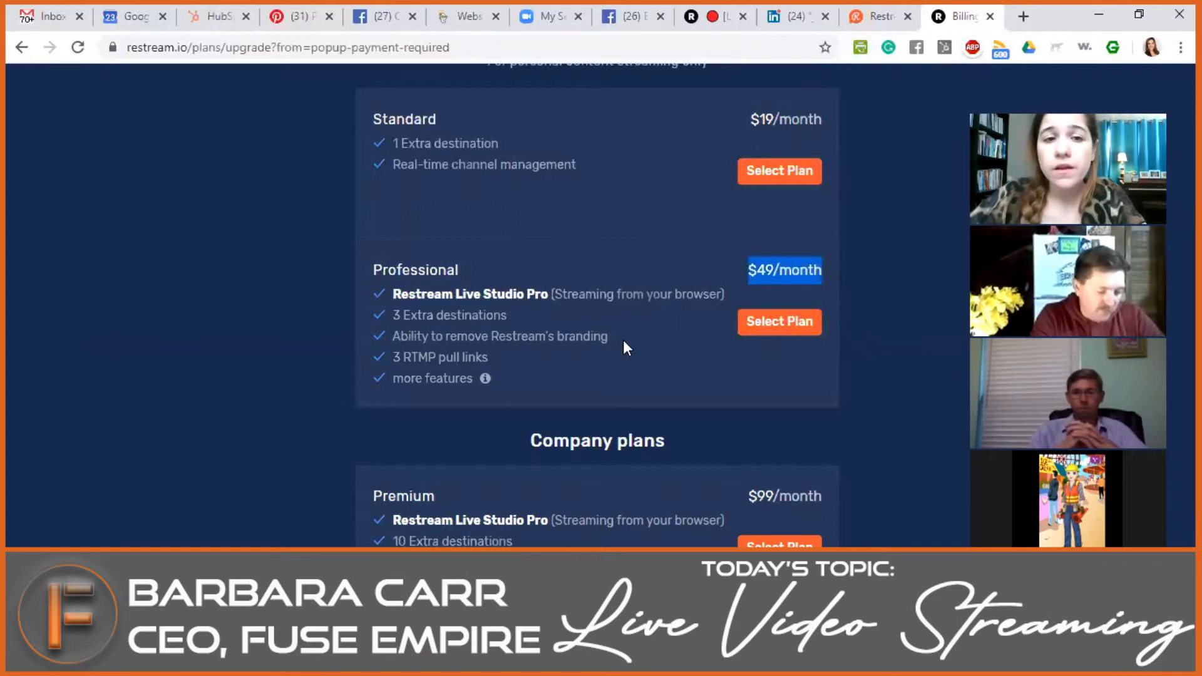
scroll(622, 340, "down", 4)
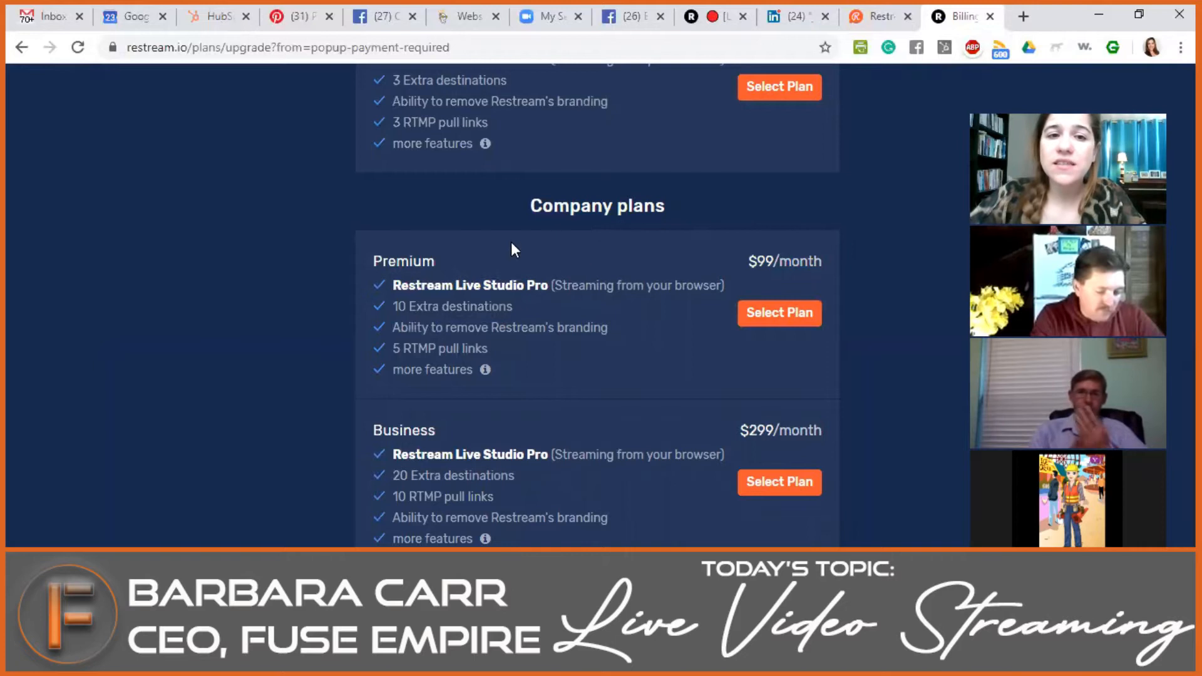
left_click_drag(542, 207, 655, 207)
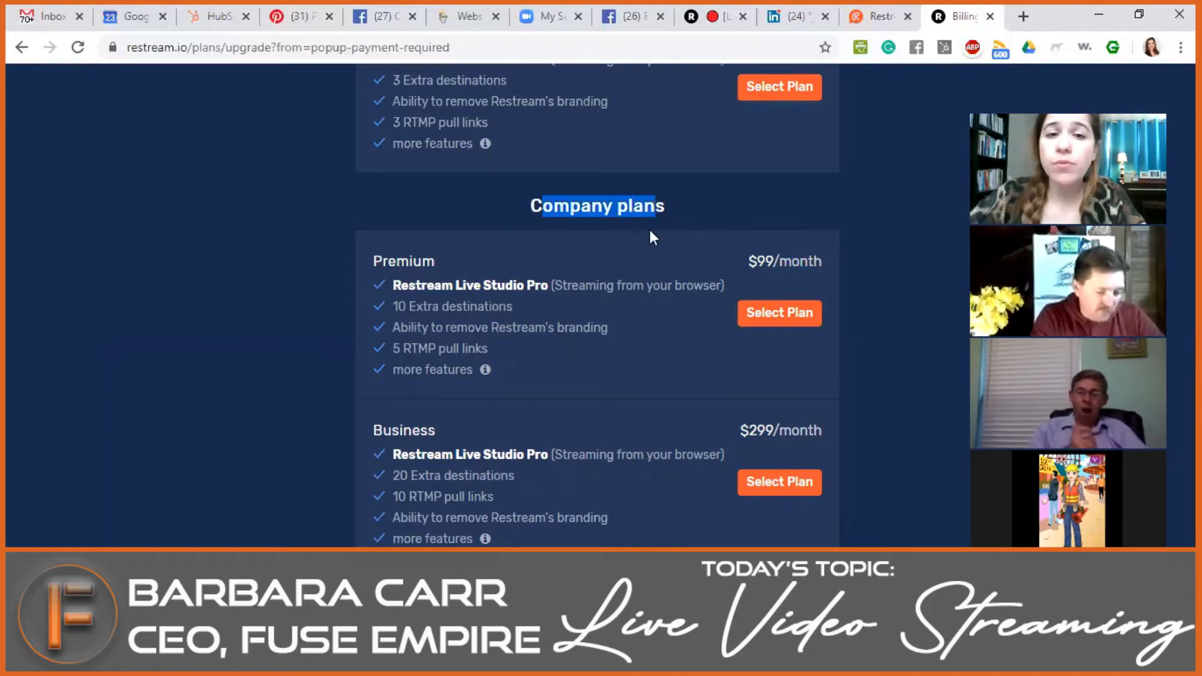
left_click(636, 258)
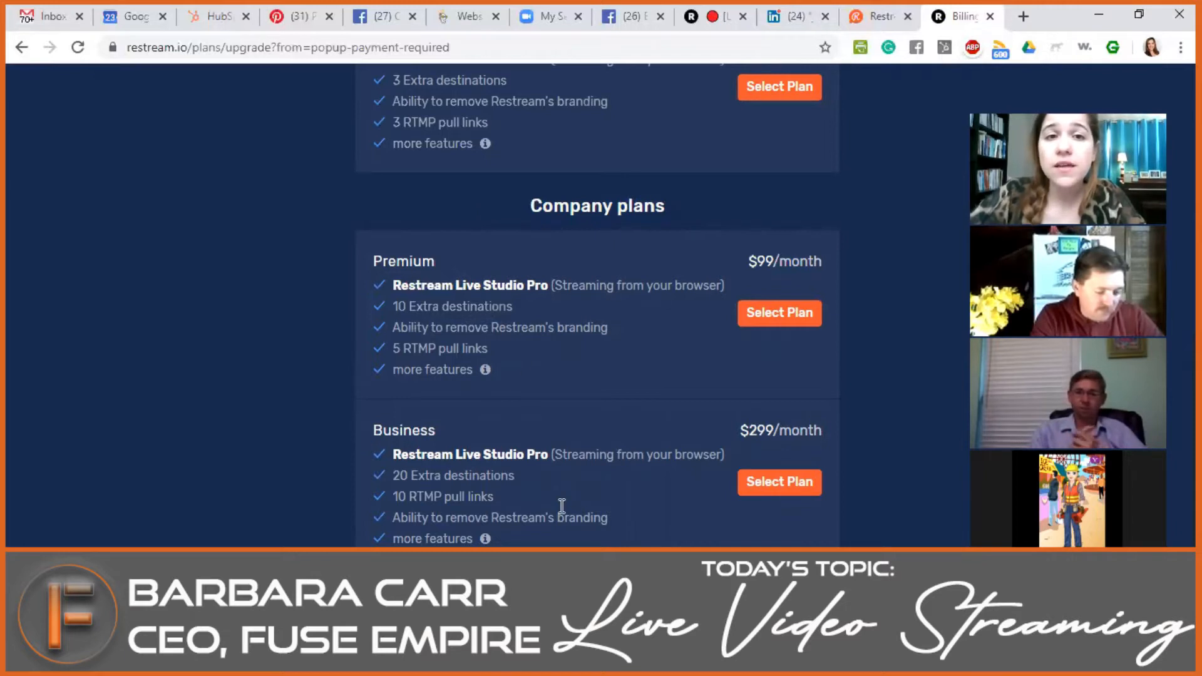
scroll(561, 506, "up", 5)
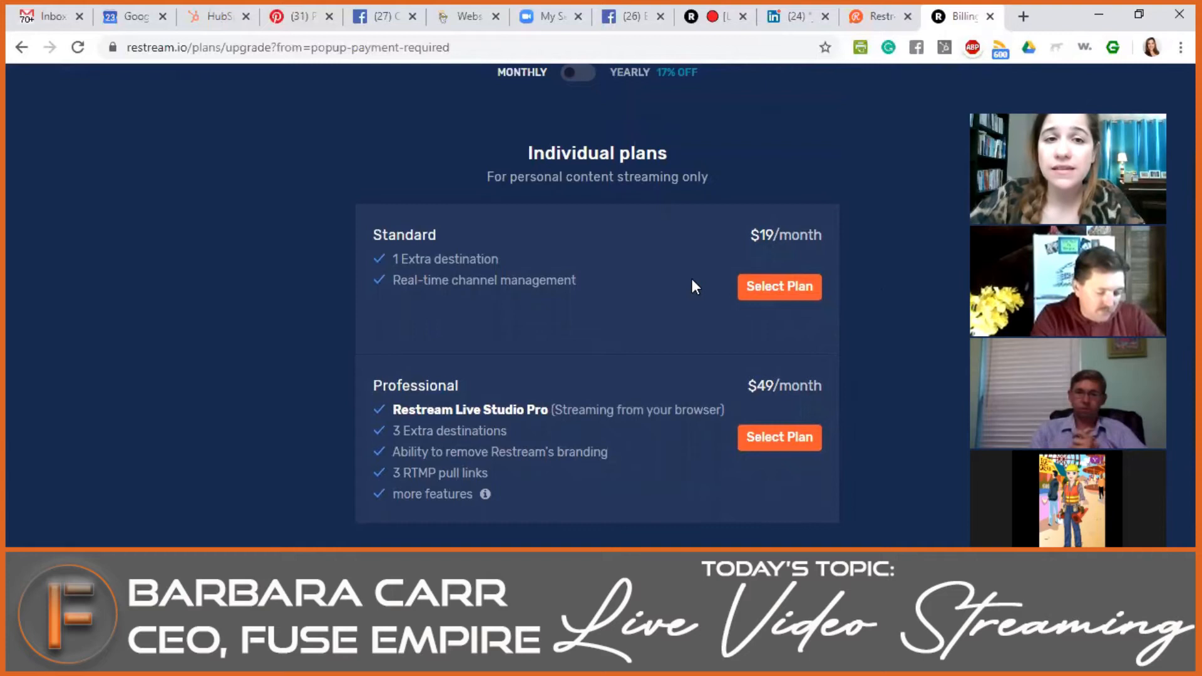
scroll(691, 279, "down", 3)
scroll(706, 301, "up", 5)
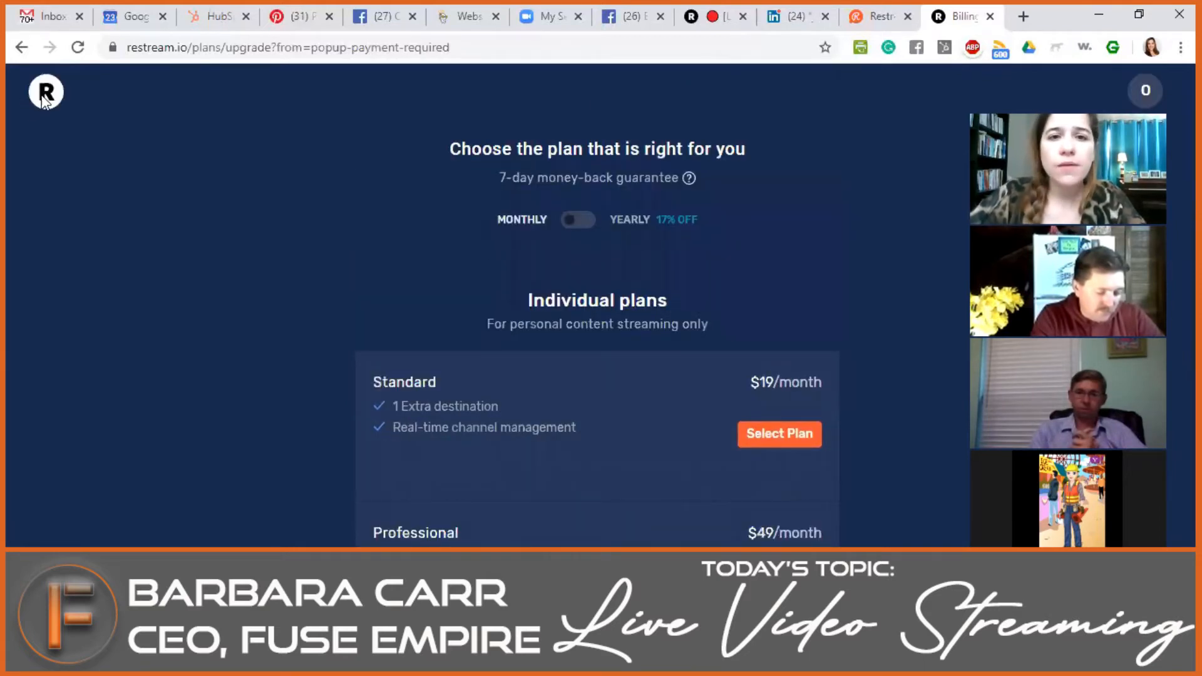
- Return to the Restream Destinations dashboard and open the analytics of the last streaming session
left_click(1155, 92)
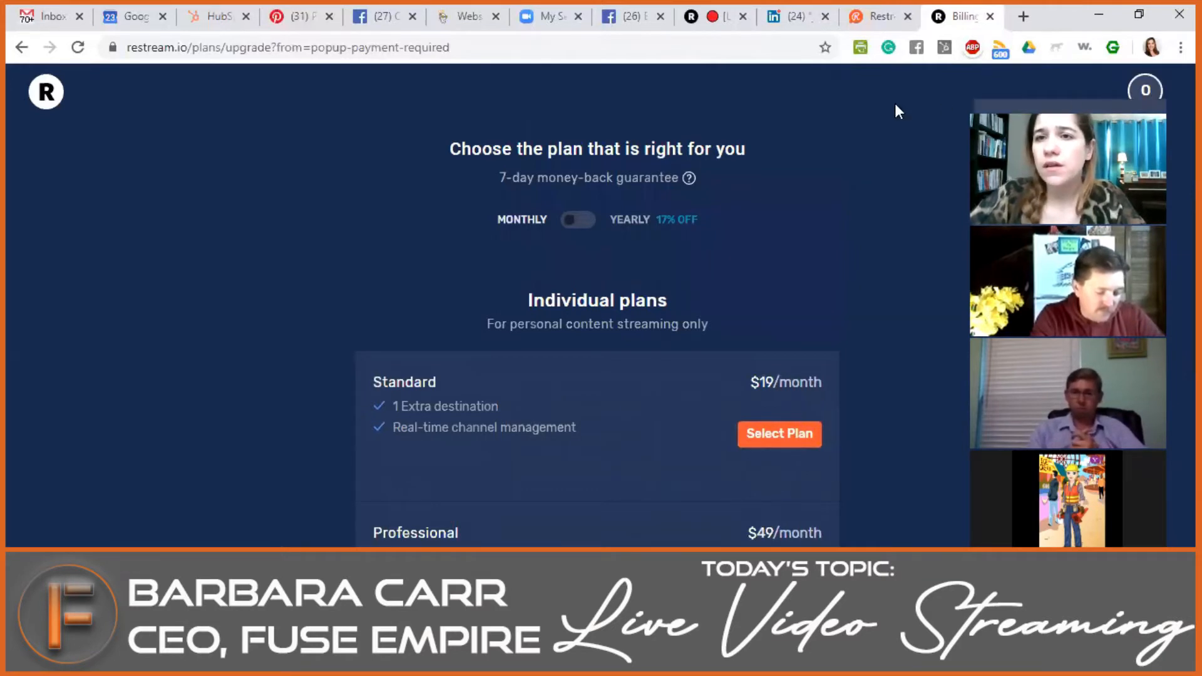
left_click(714, 16)
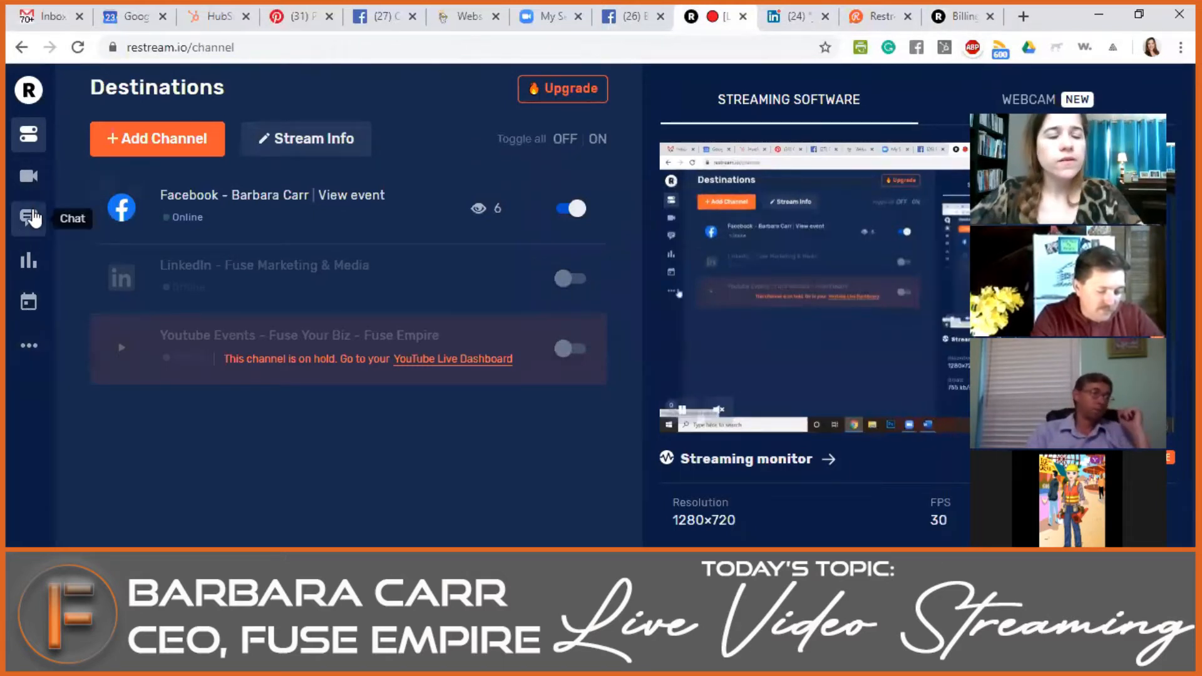
left_click(28, 261)
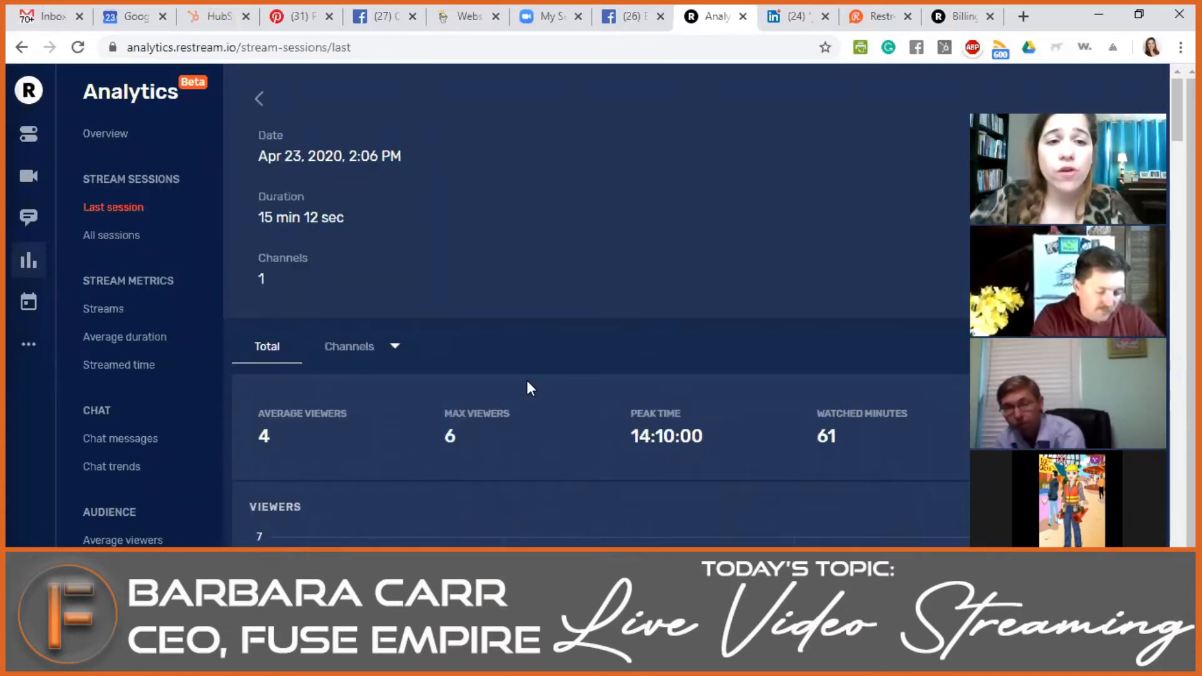
- Review the last session's viewer, watched minutes, follower and chatter statistics, and open the list of all streaming sessions
scroll(524, 389, "down", 3)
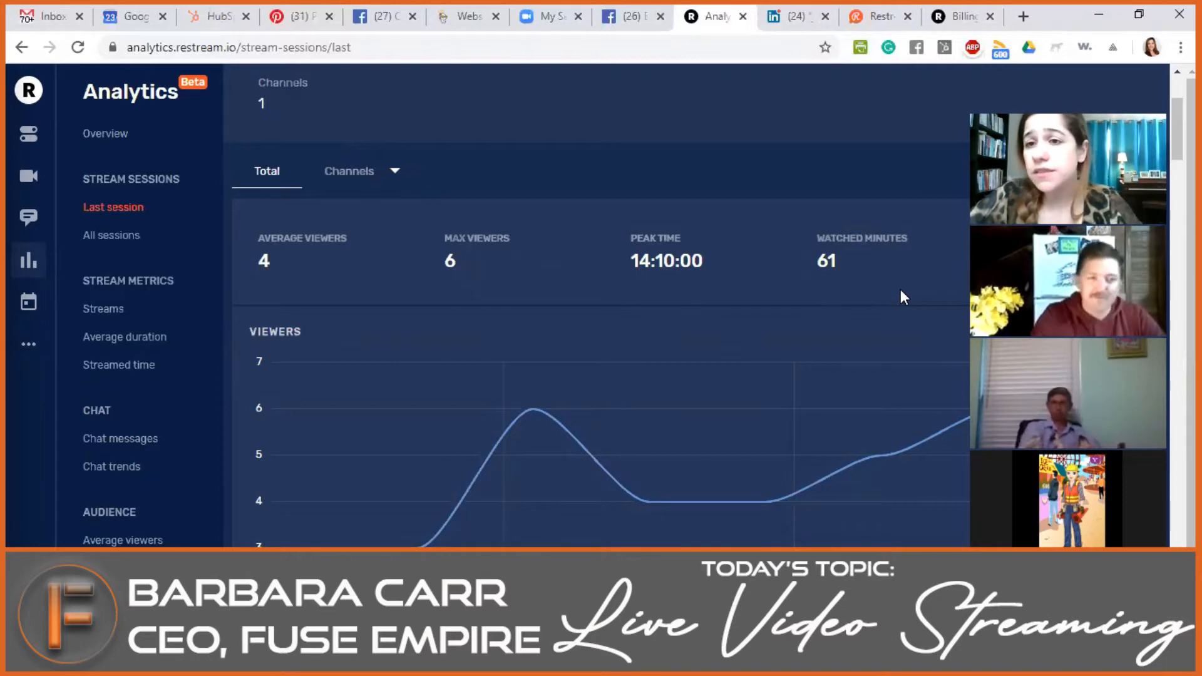
scroll(900, 289, "down", 9)
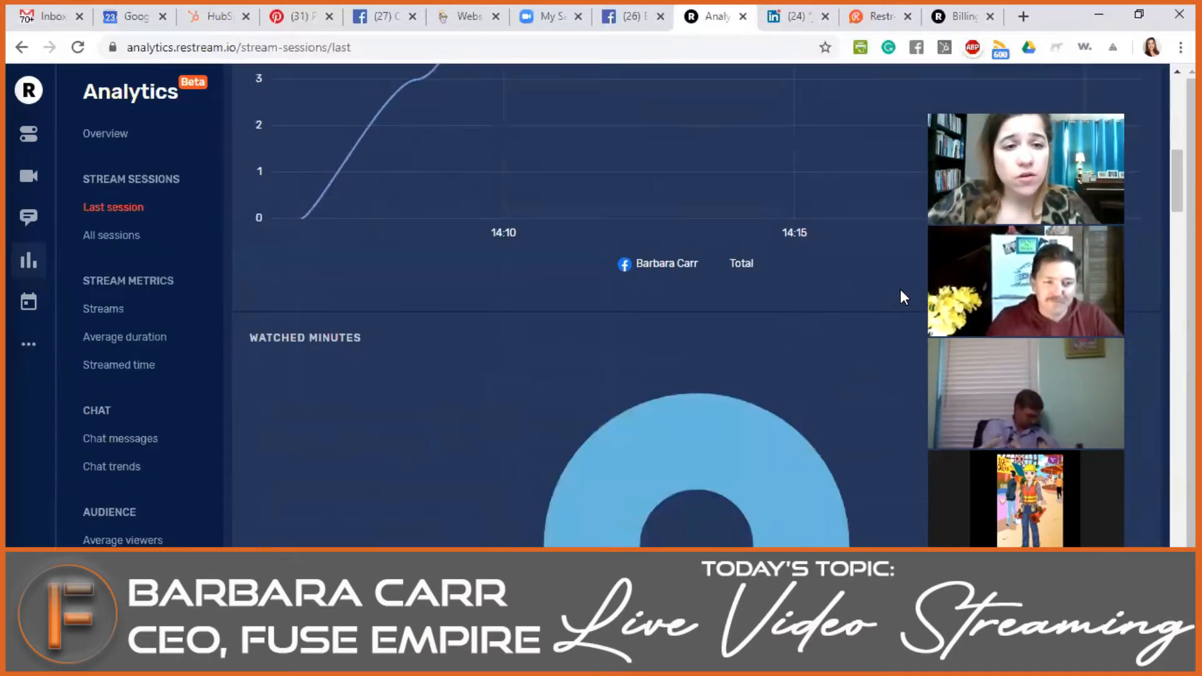
scroll(553, 358, "down", 3)
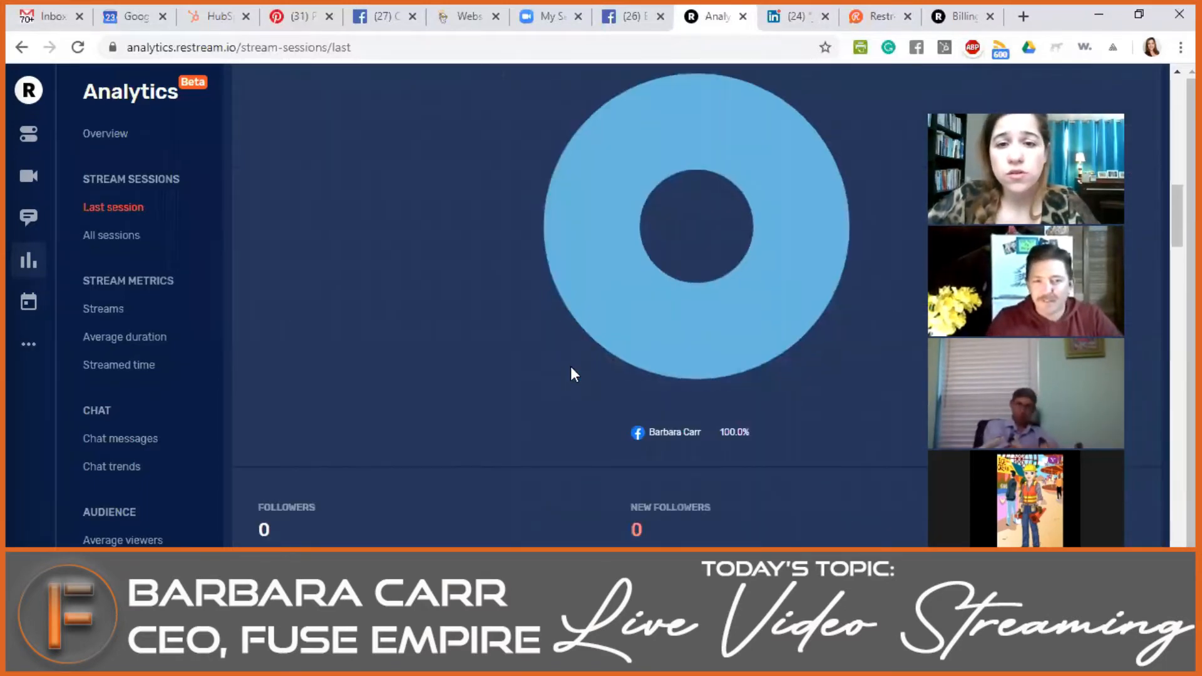
scroll(794, 294, "down", 3)
scroll(793, 307, "down", 15)
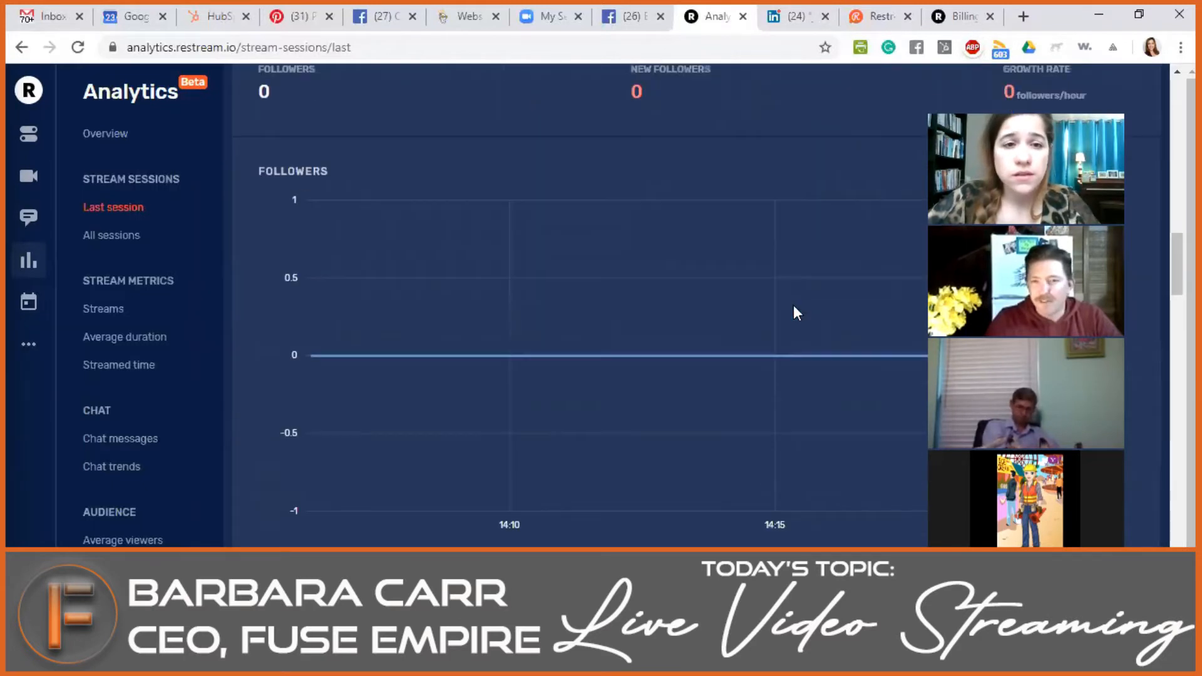
scroll(784, 320, "down", 15)
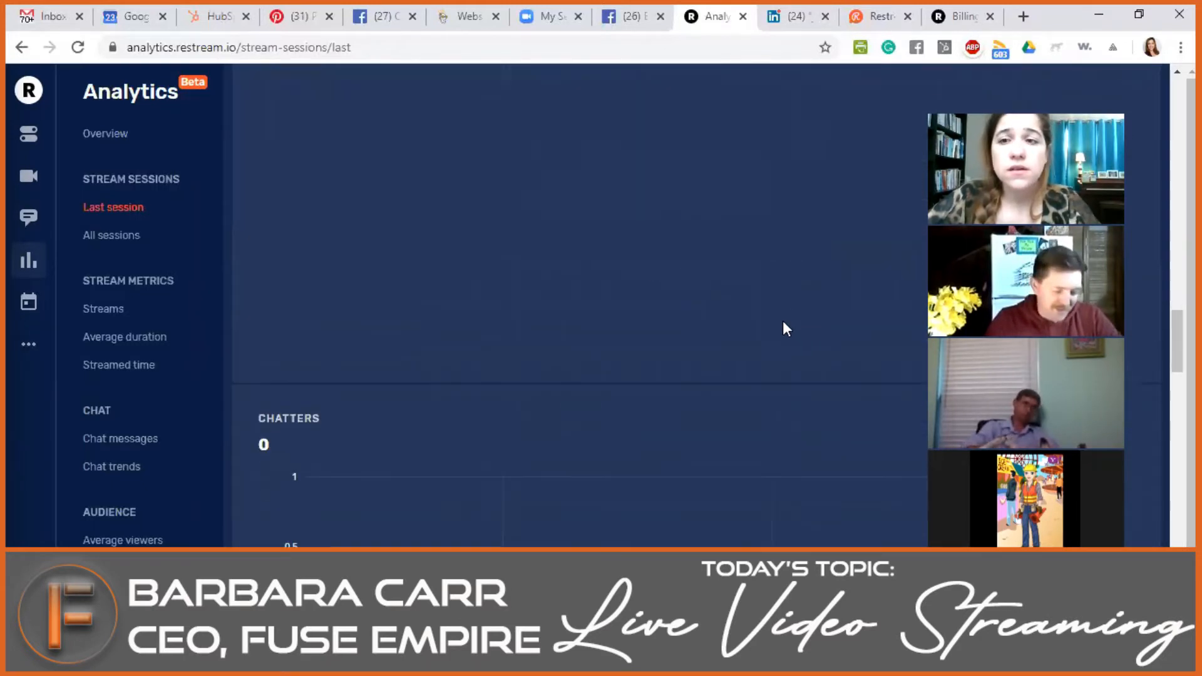
scroll(769, 338, "down", 3)
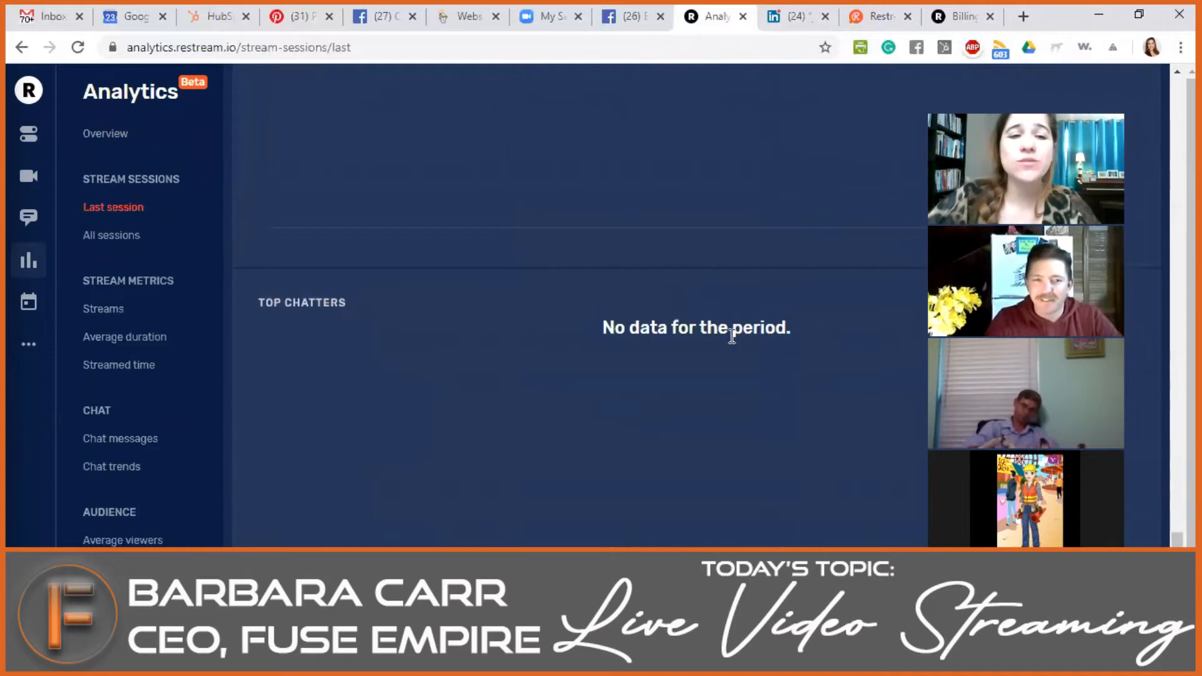
left_click(116, 238)
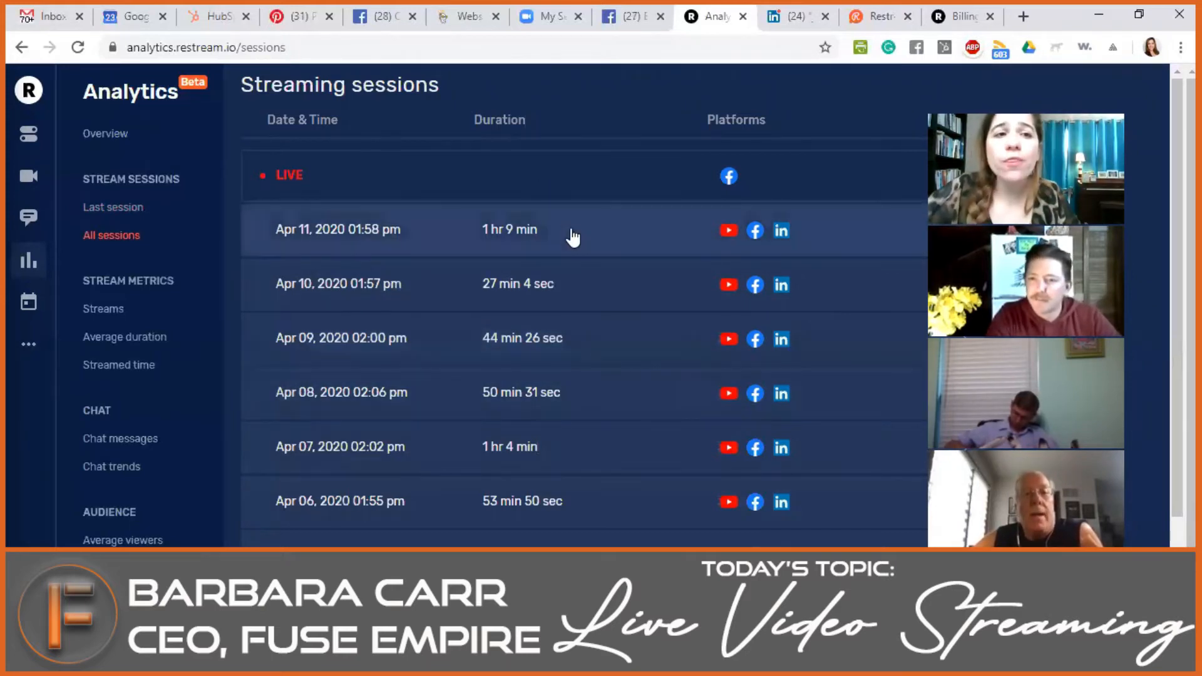
- Compare the additional features included in Restream's Professional, Premium and Business plans on the upgrade page
left_click(955, 9)
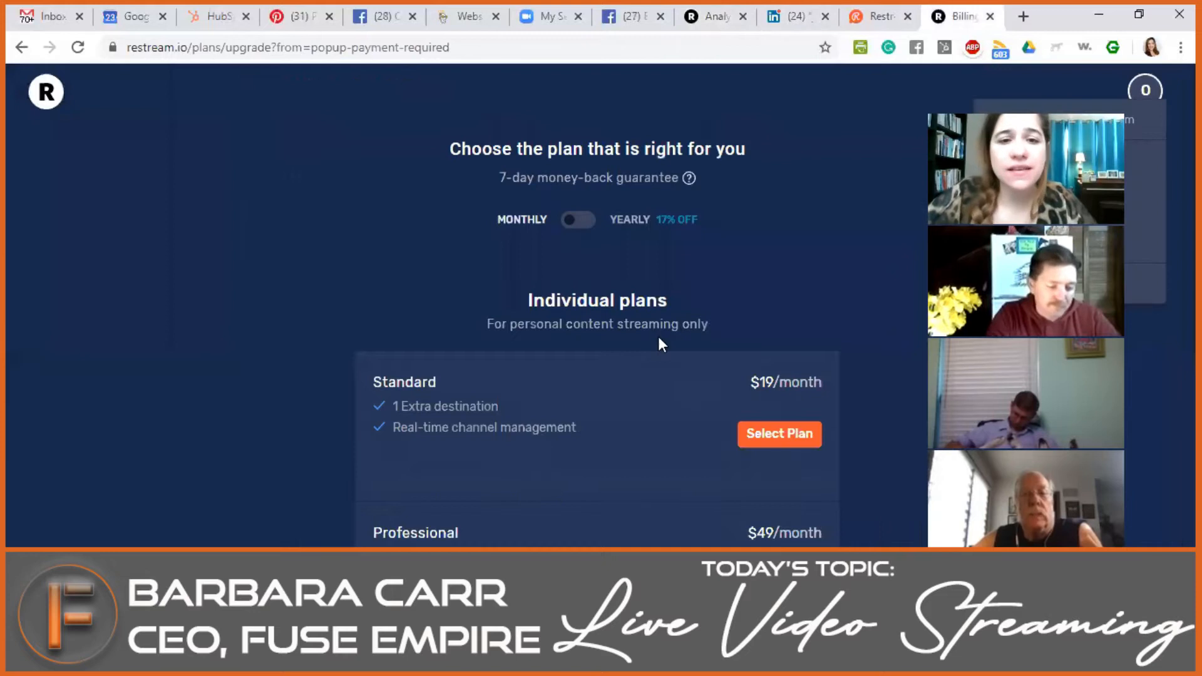
scroll(659, 336, "down", 5)
scroll(639, 348, "down", 3)
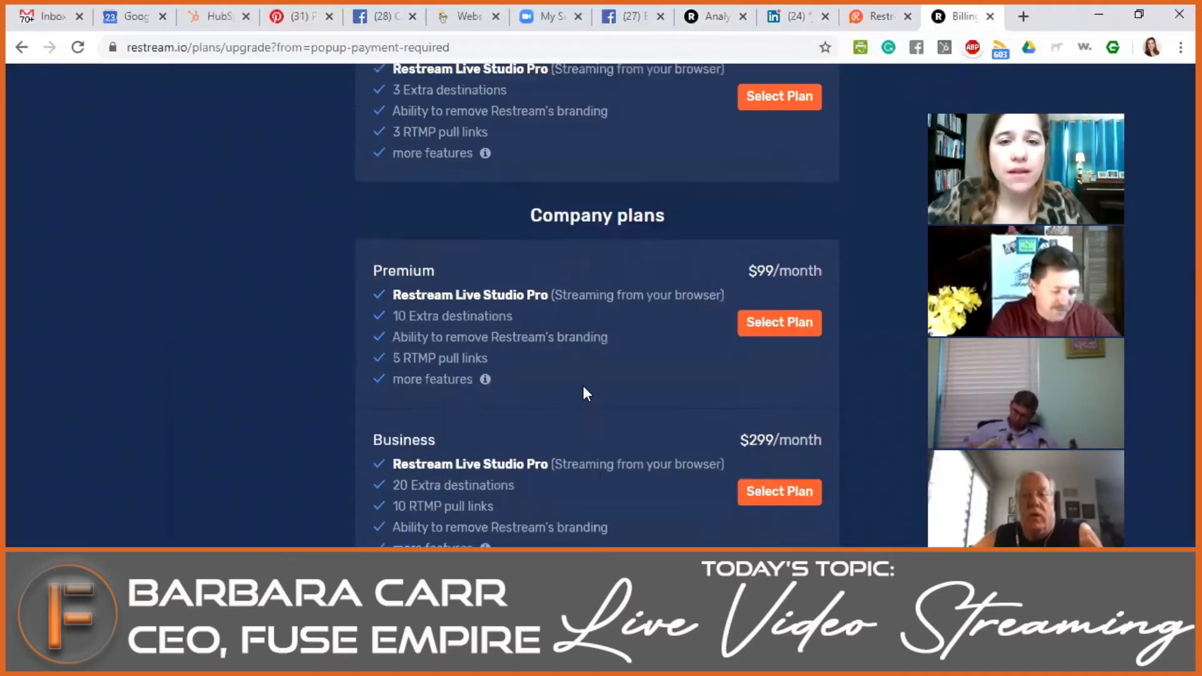
mouse_move(485, 371)
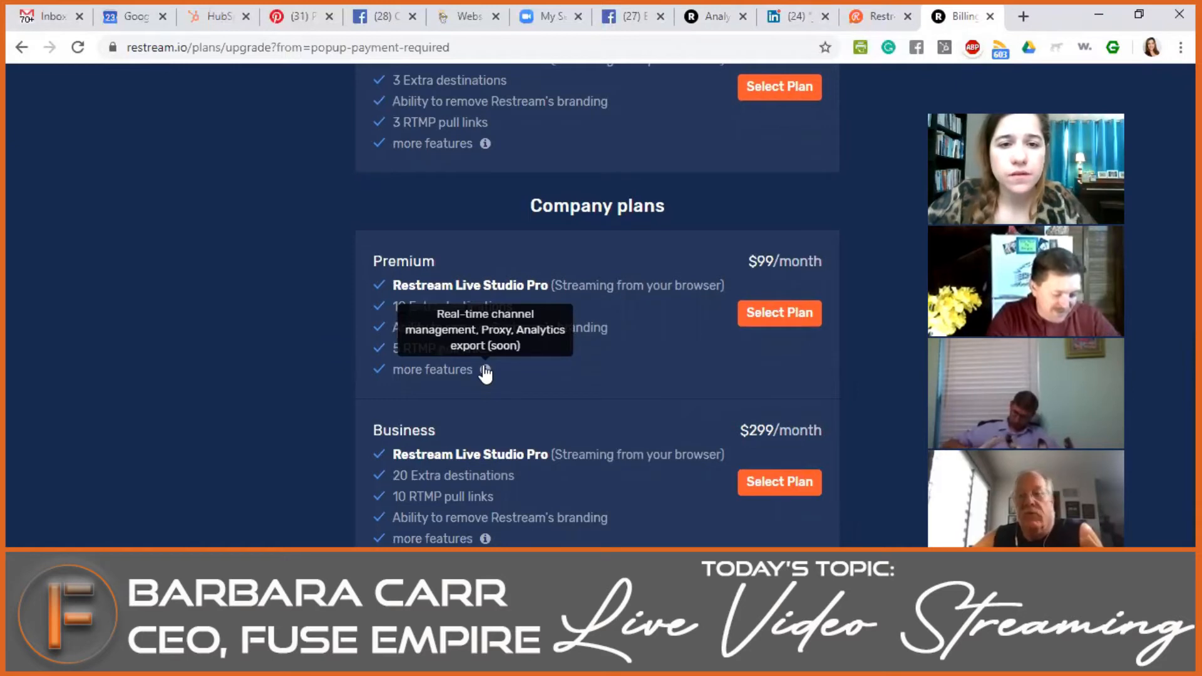
mouse_move(484, 149)
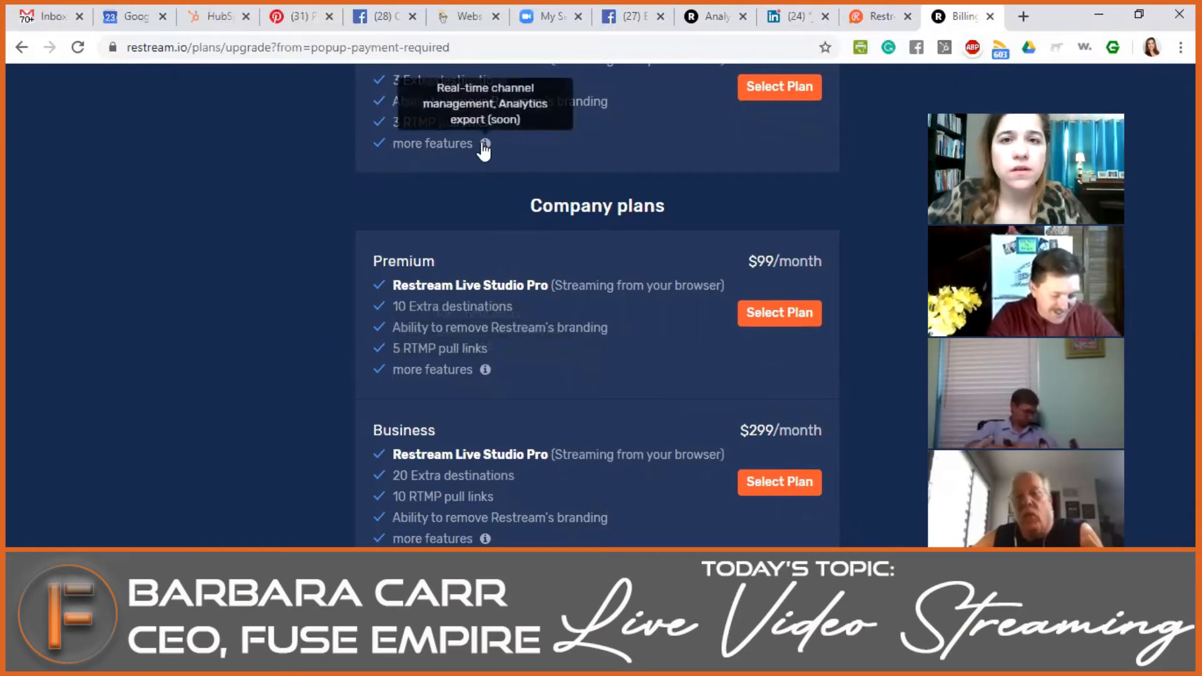
scroll(484, 237, "up", 3)
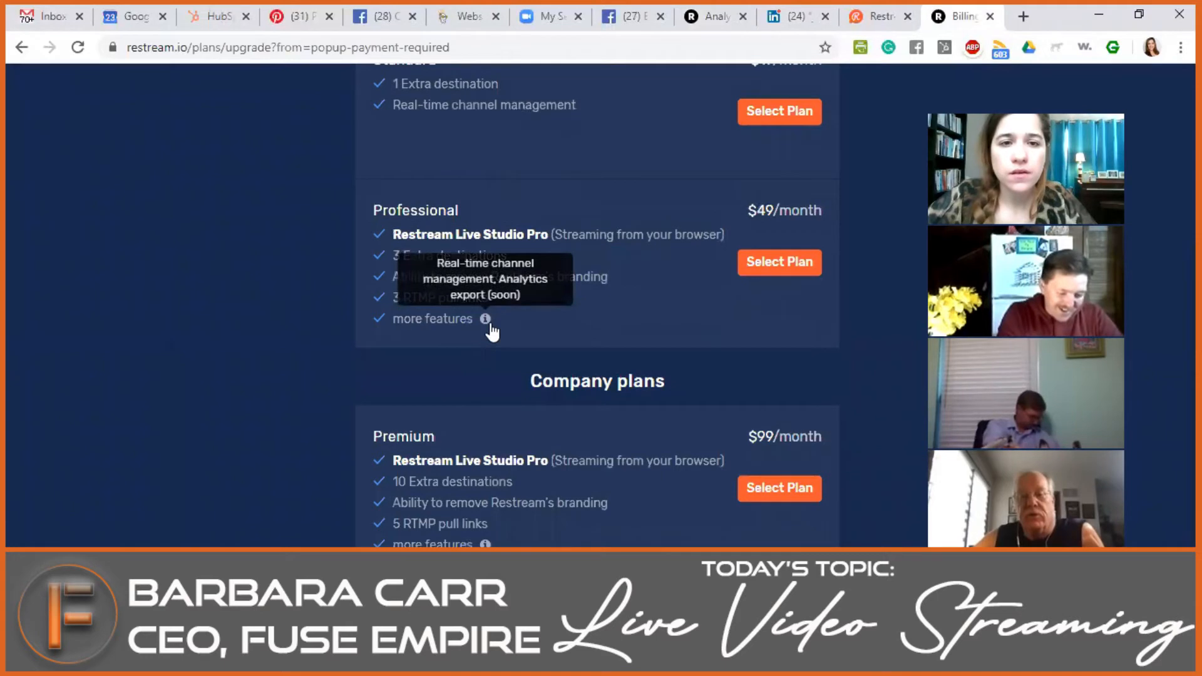
scroll(488, 332, "down", 3)
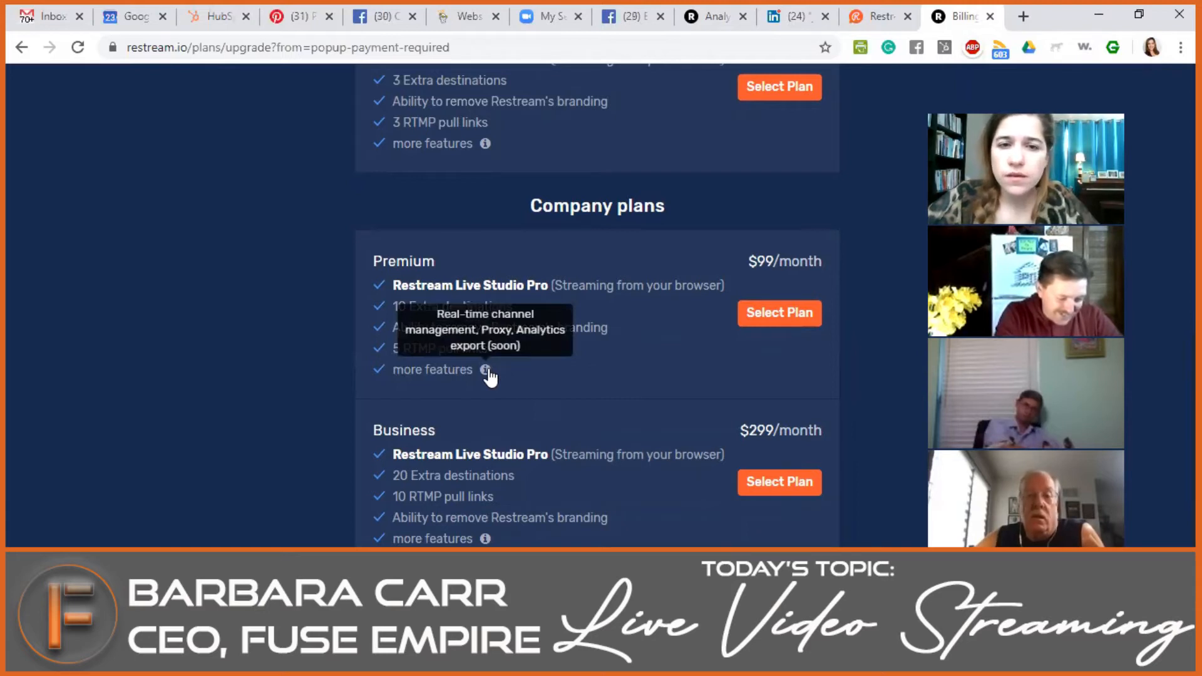
mouse_move(488, 540)
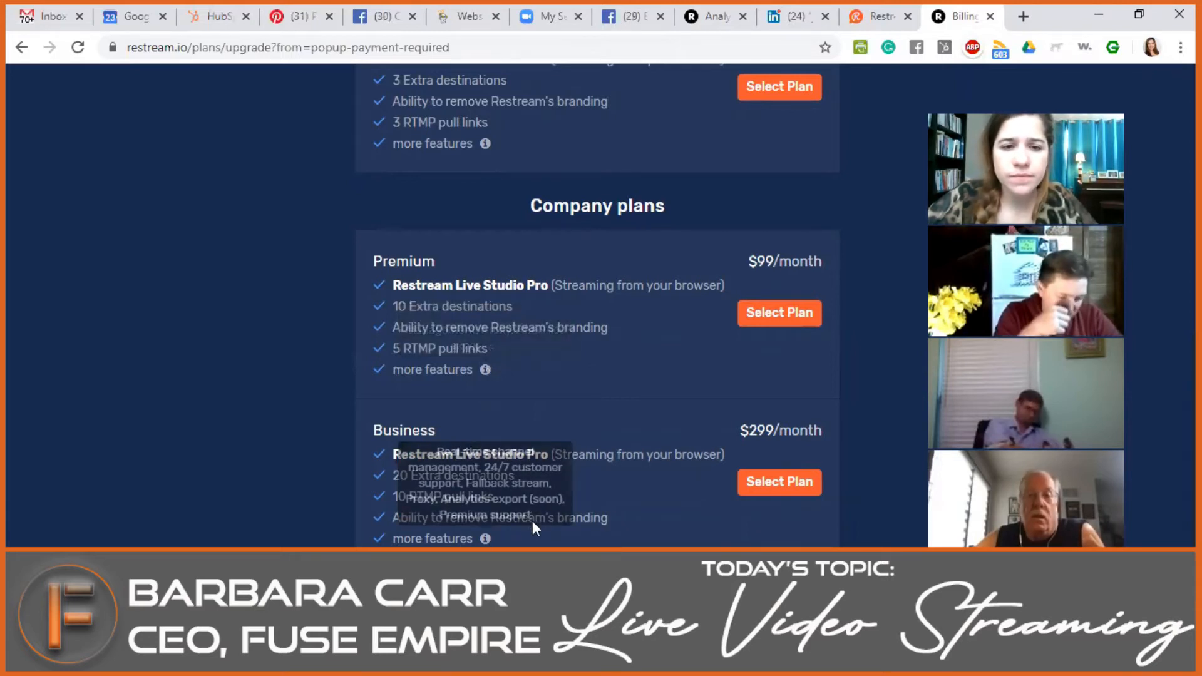
scroll(593, 506, "up", 3)
scroll(593, 506, "down", 2)
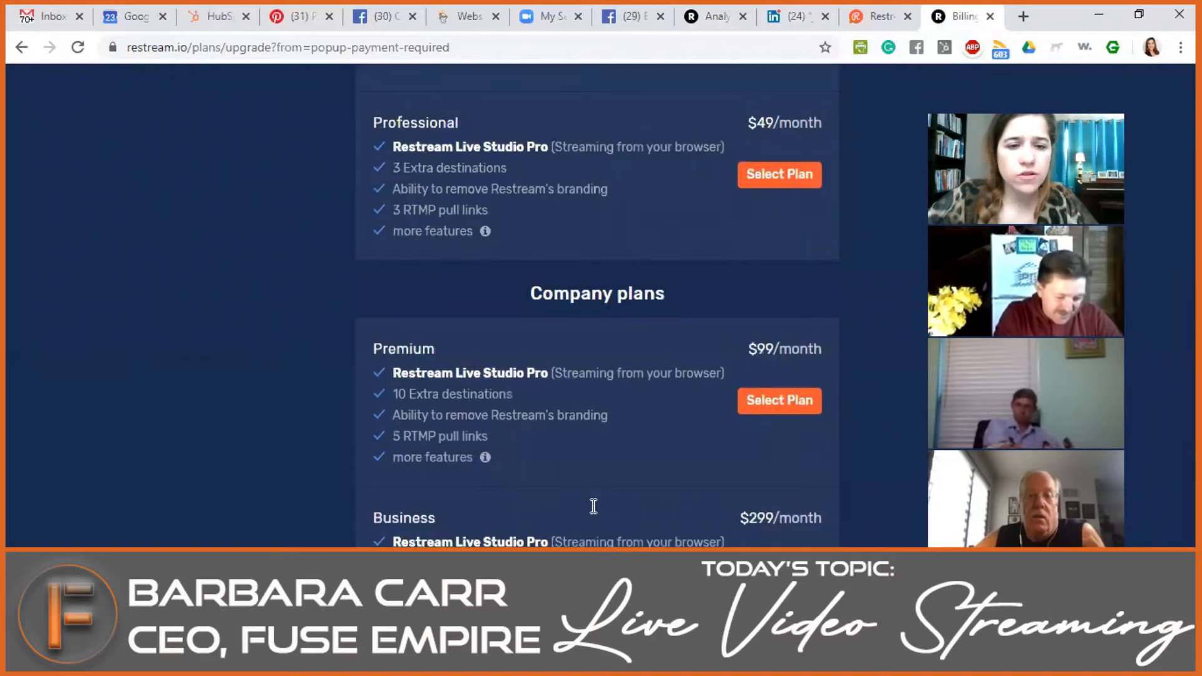
scroll(593, 506, "down", 2)
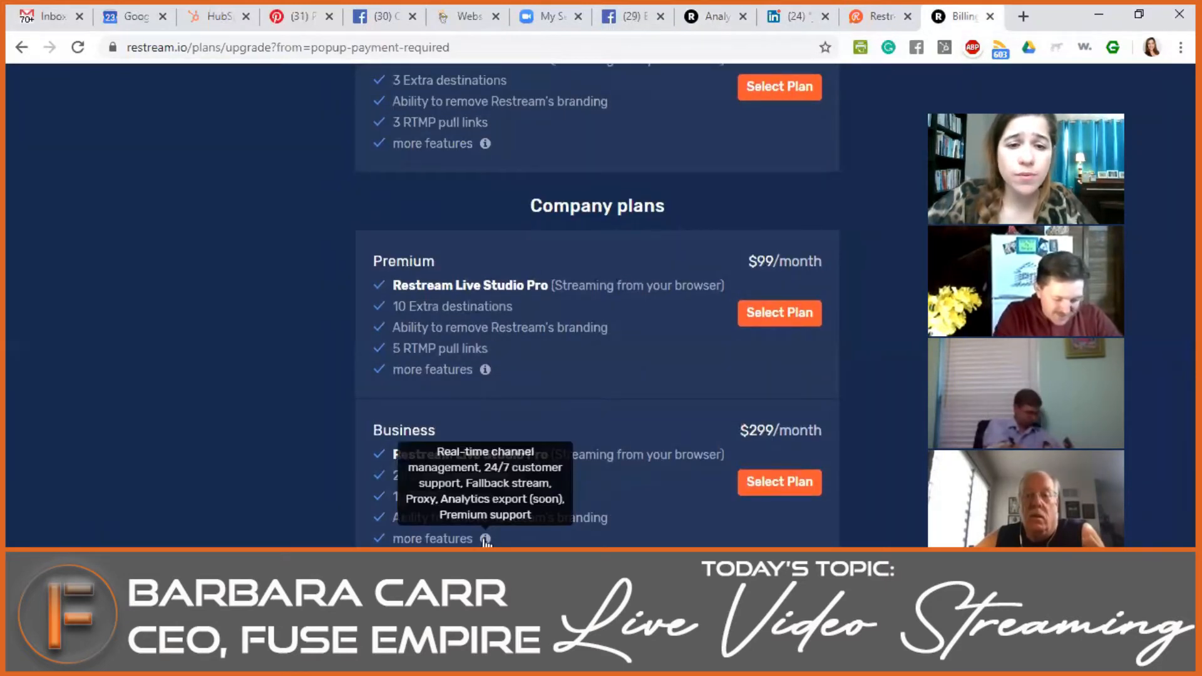
scroll(486, 539, "up", 2)
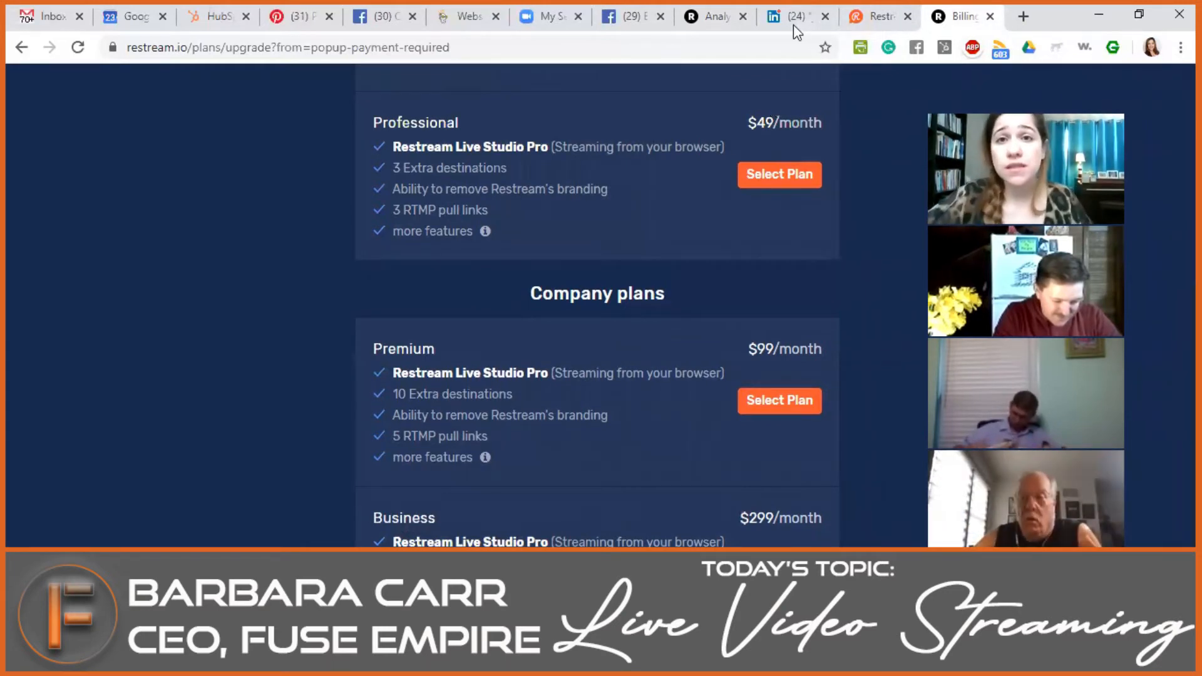
- Return to the Restream Destinations dashboard, and open the scheduler's video library to preview the Thoughts Become Actions video
left_click(712, 16)
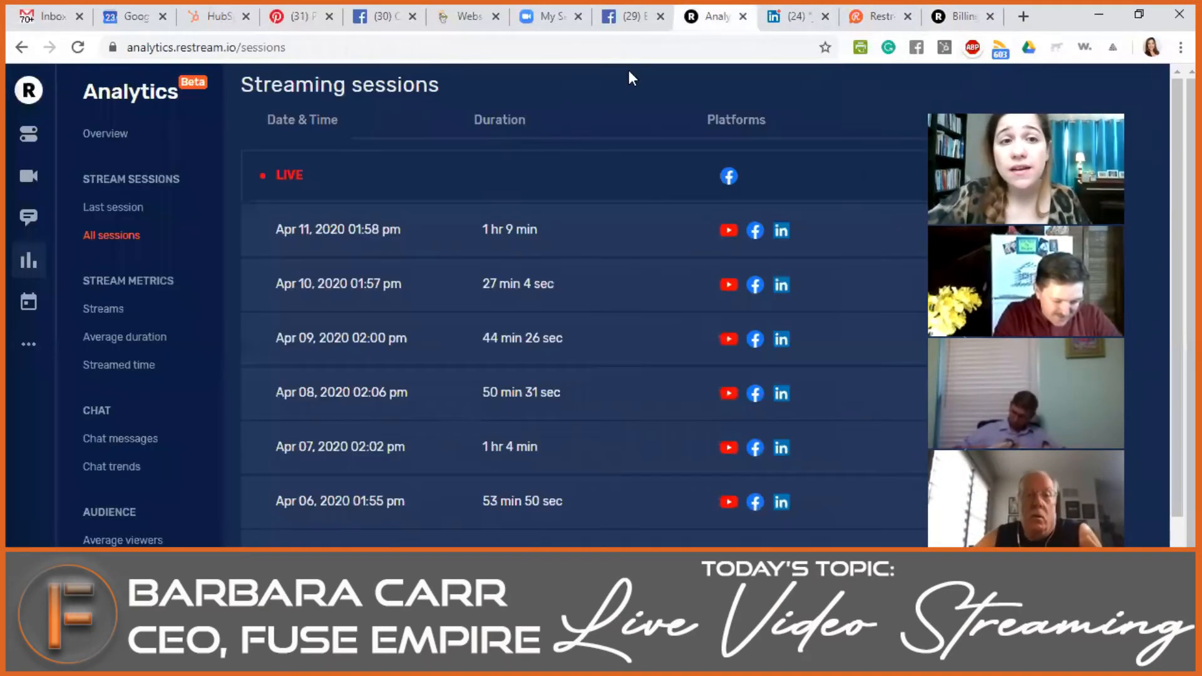
left_click(28, 136)
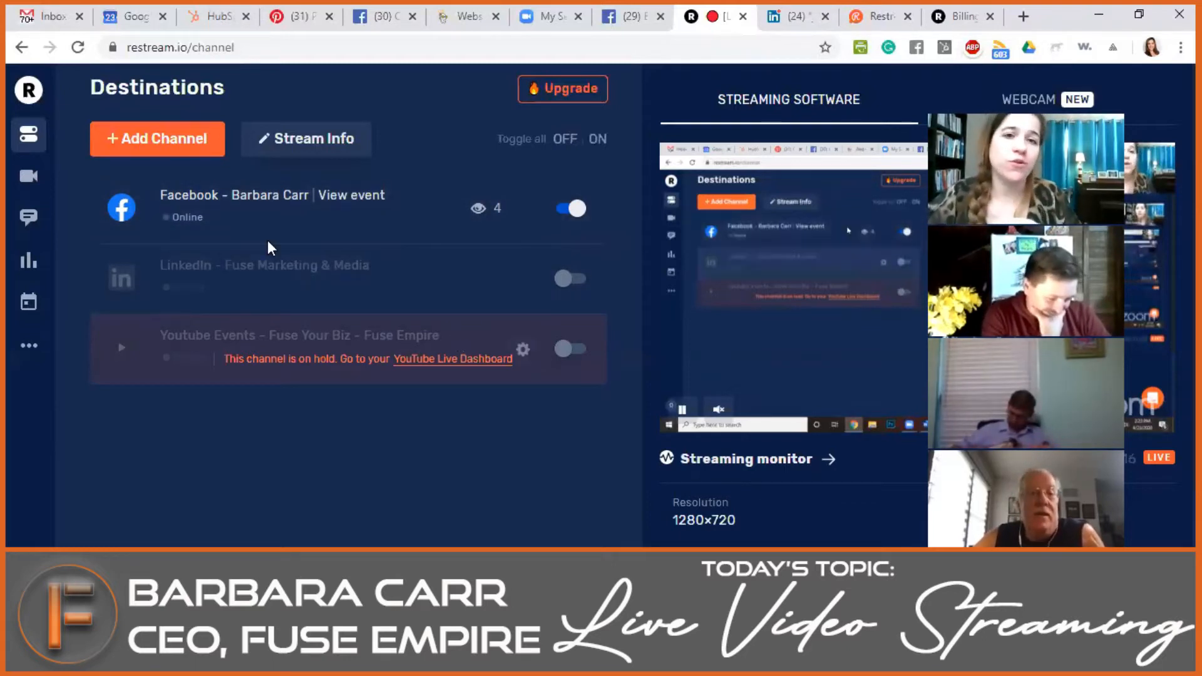
left_click(28, 303)
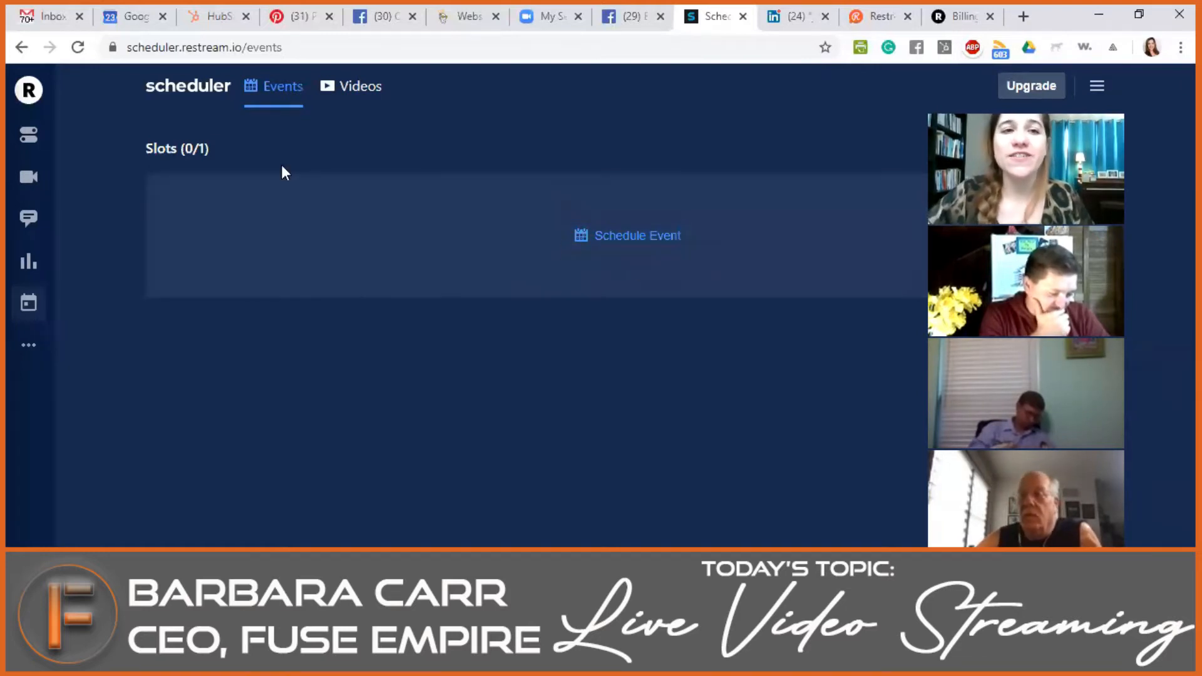
left_click(343, 92)
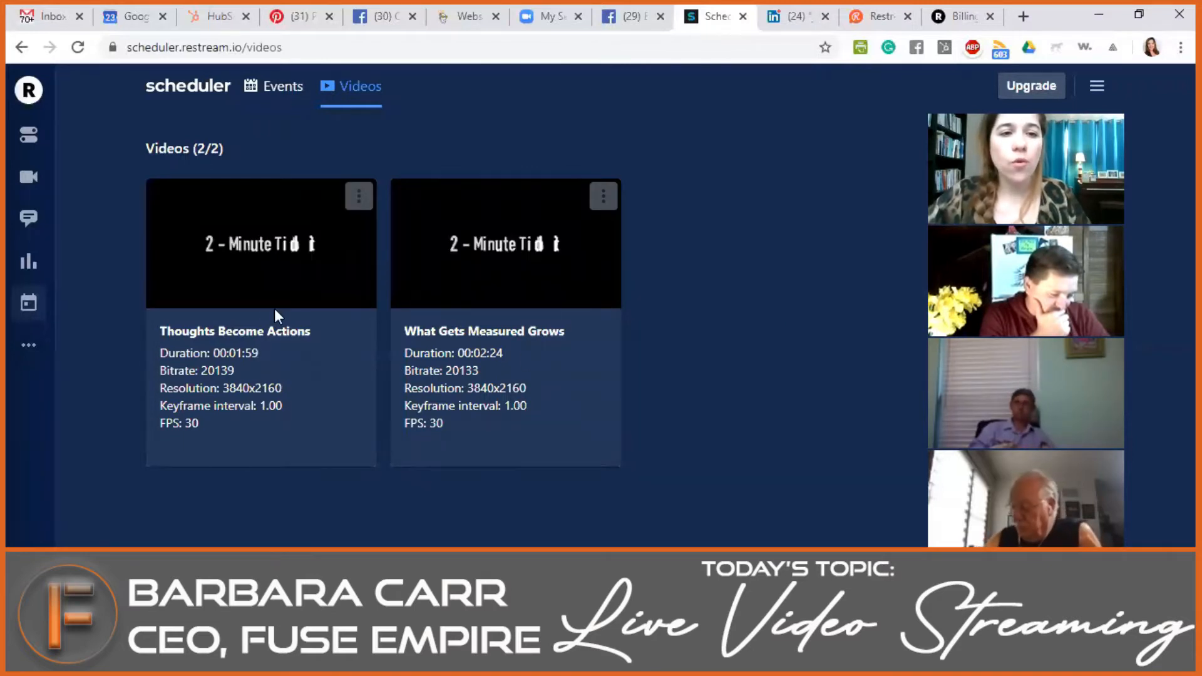
mouse_move(272, 257)
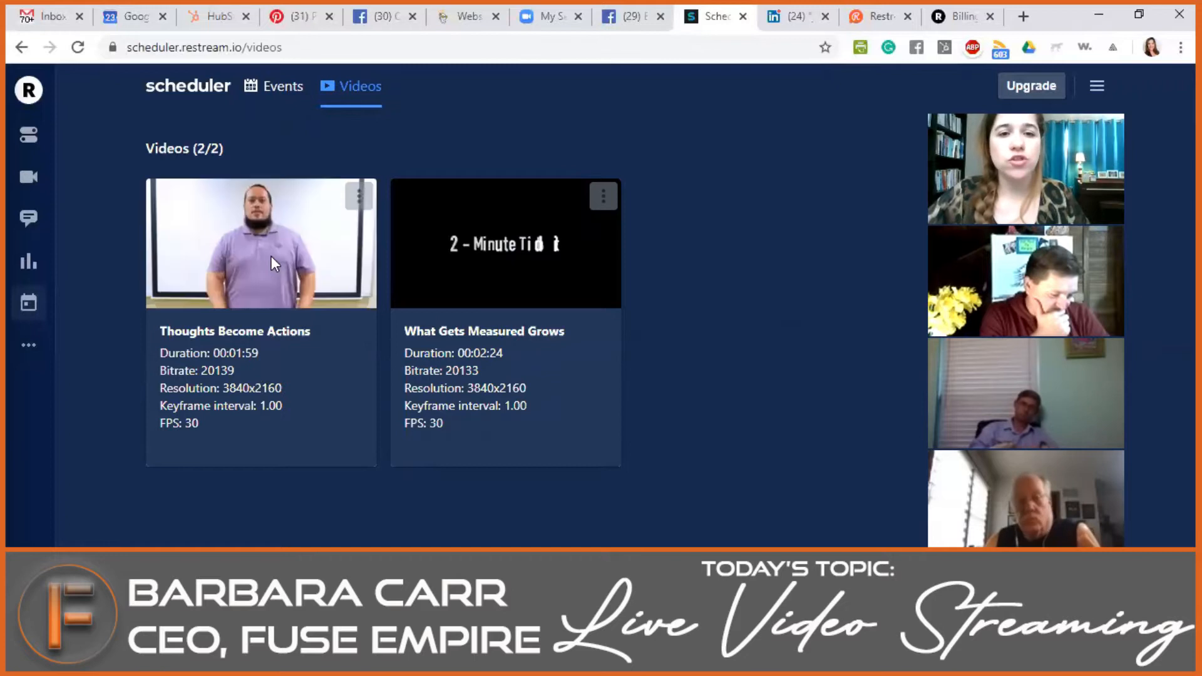